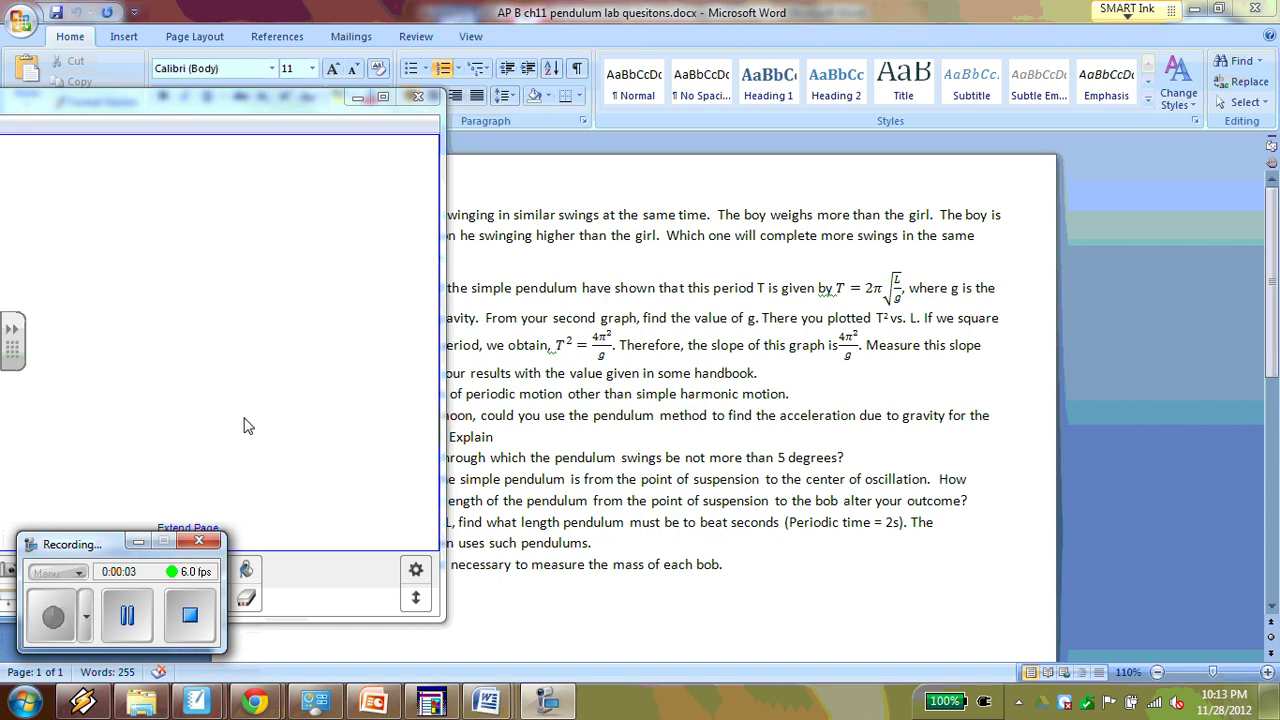
Minimize the floating panel, then select the T = 2π√(L/g) equation in question 2 and deselect it.
left_click(358, 98)
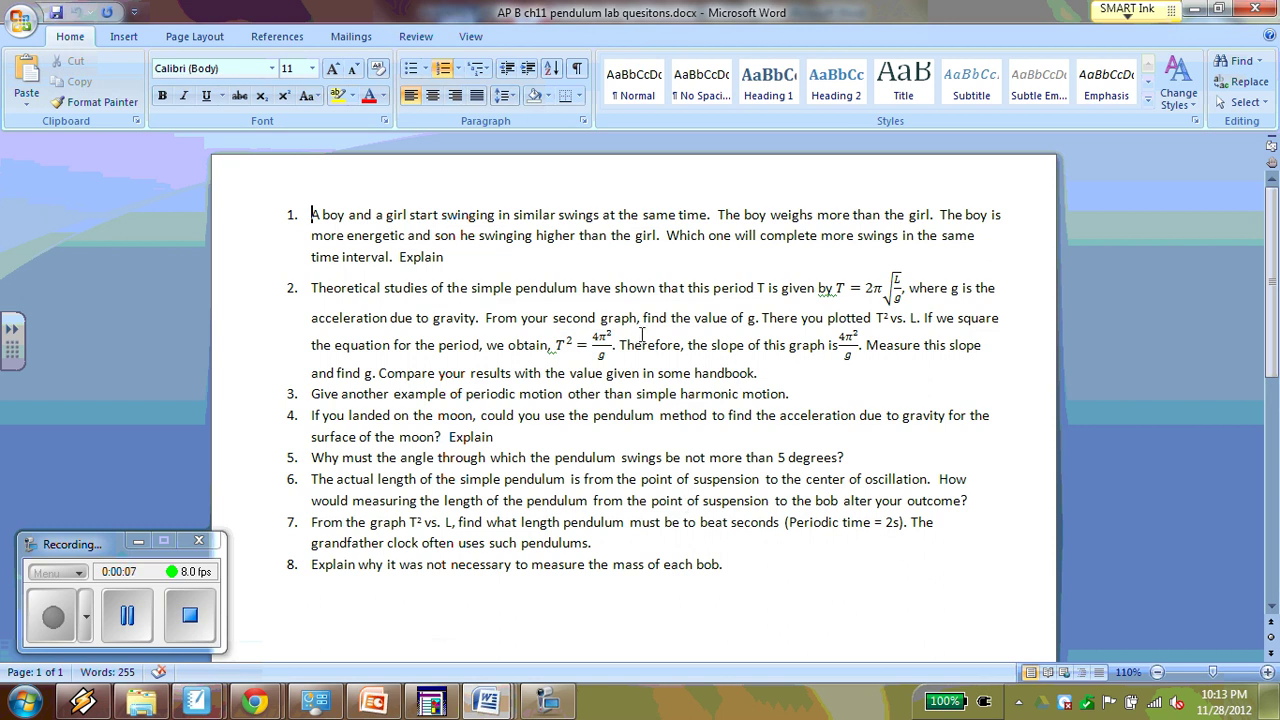
left_click(843, 283)
left_click_drag(866, 288, 852, 323)
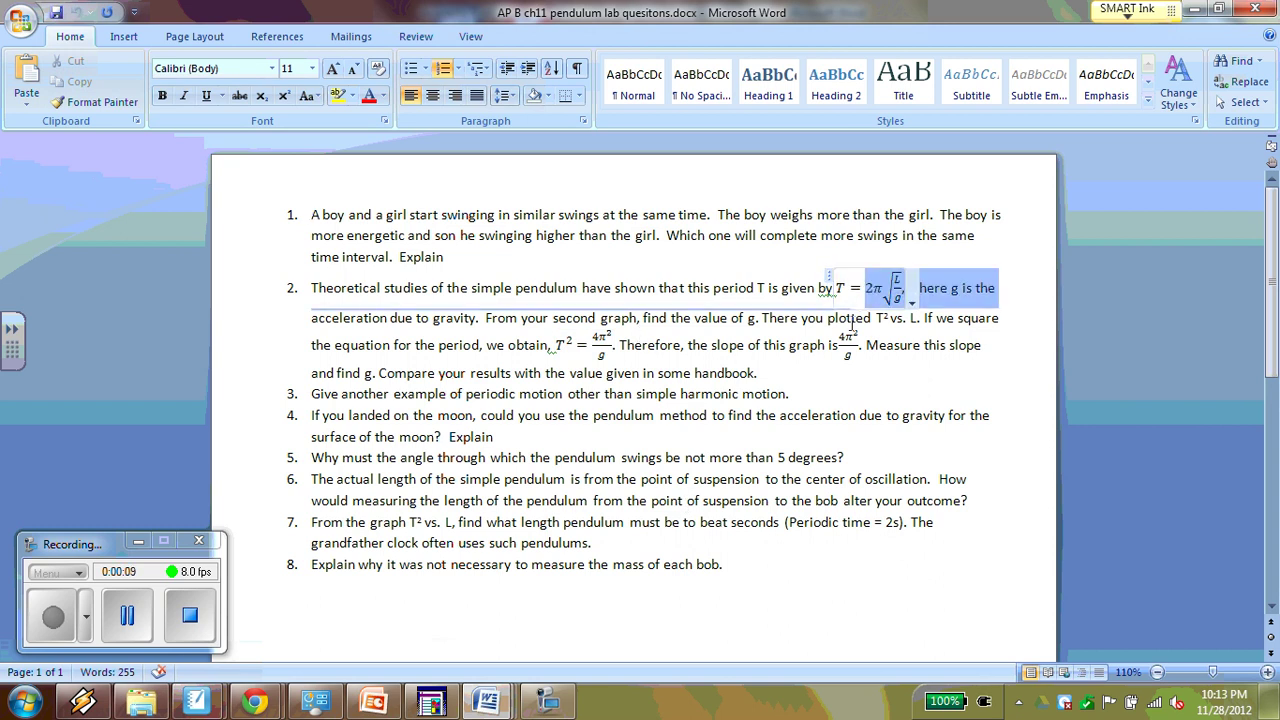
left_click(810, 293)
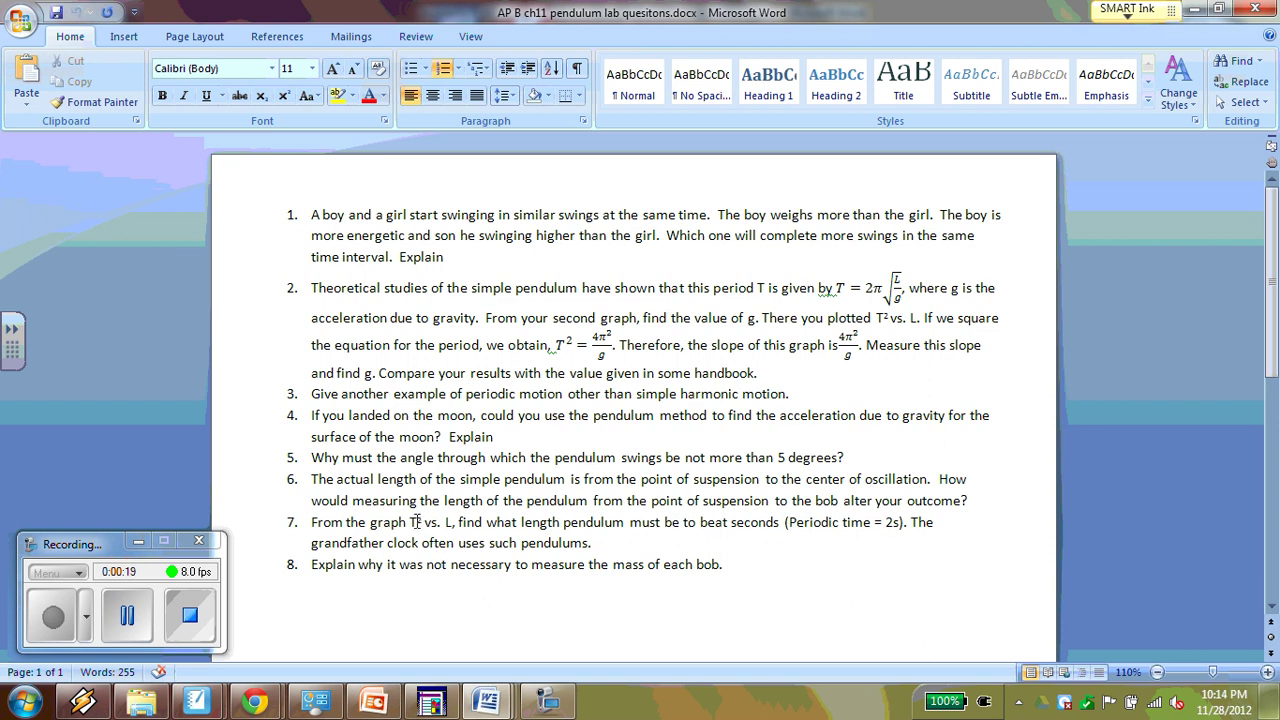
left_click(137, 541)
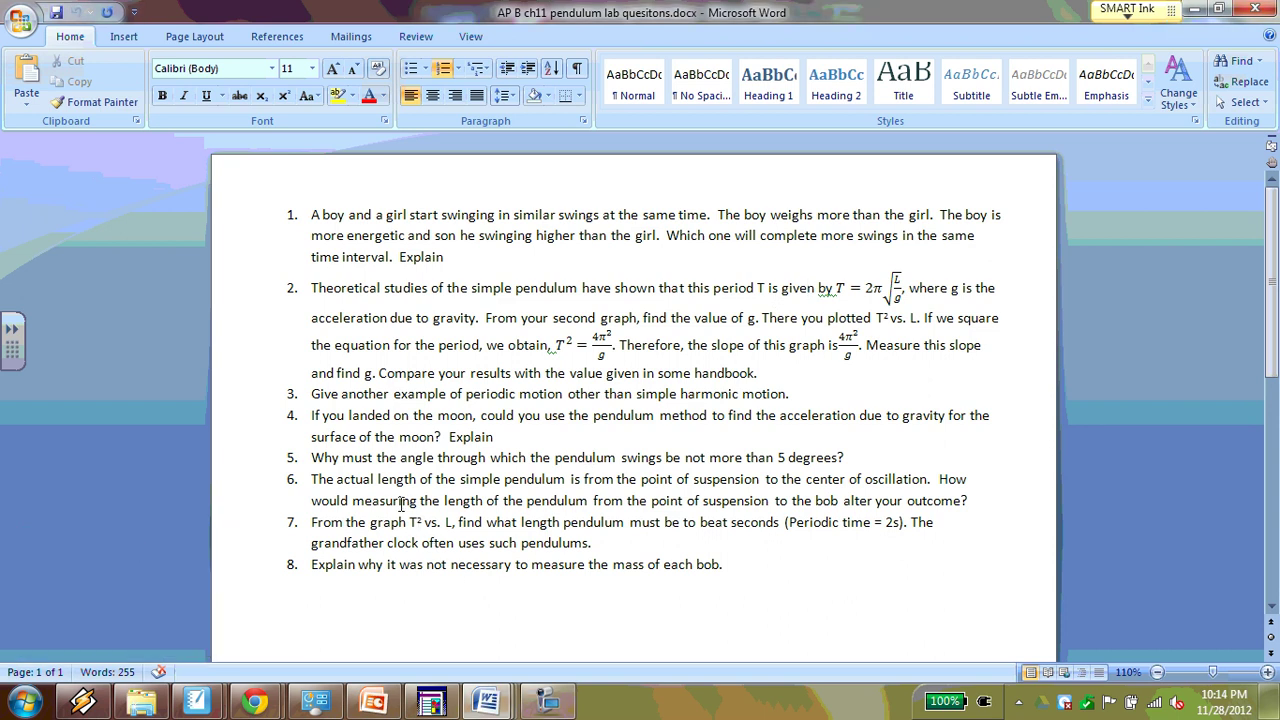
left_click_drag(410, 521, 425, 522)
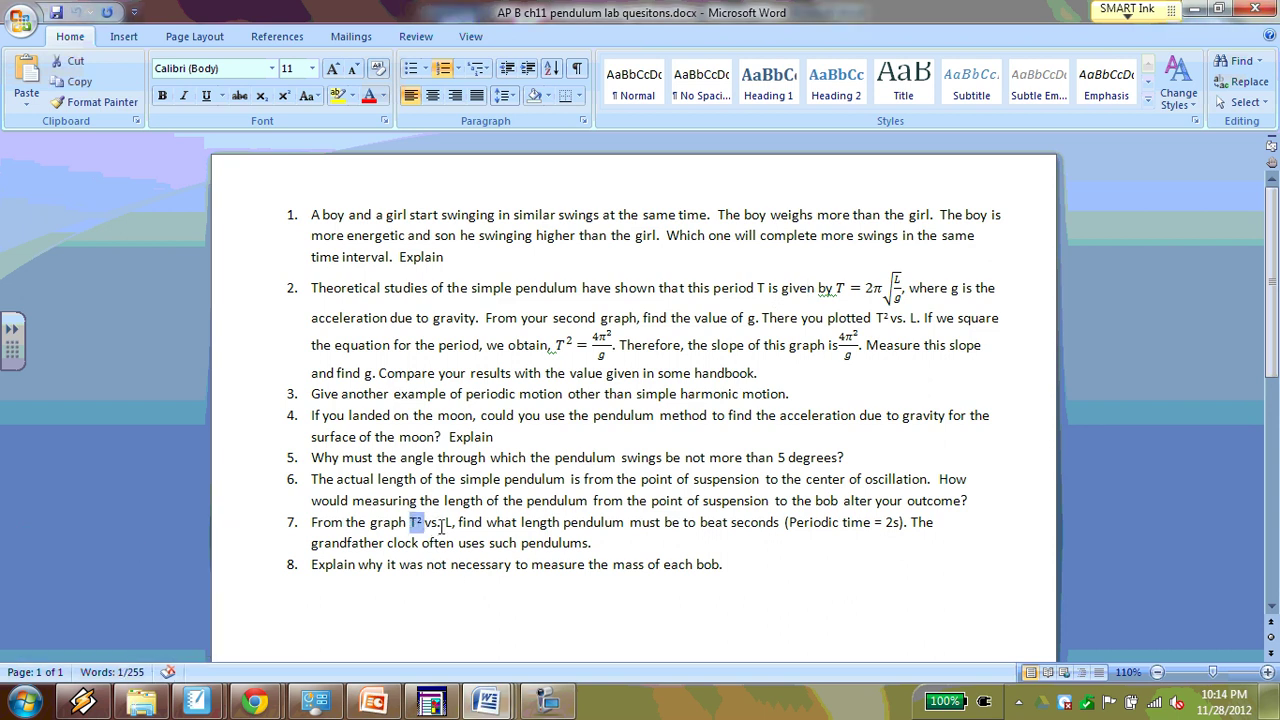
left_click(441, 522)
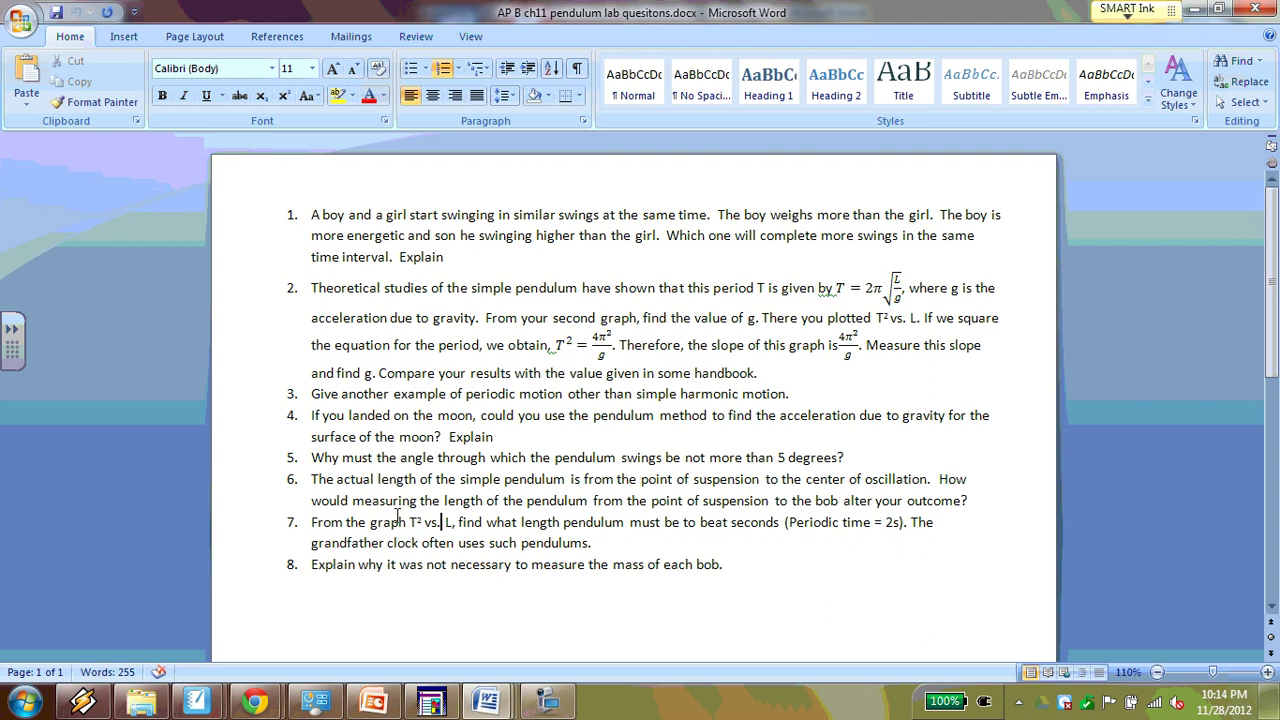
left_click(410, 522)
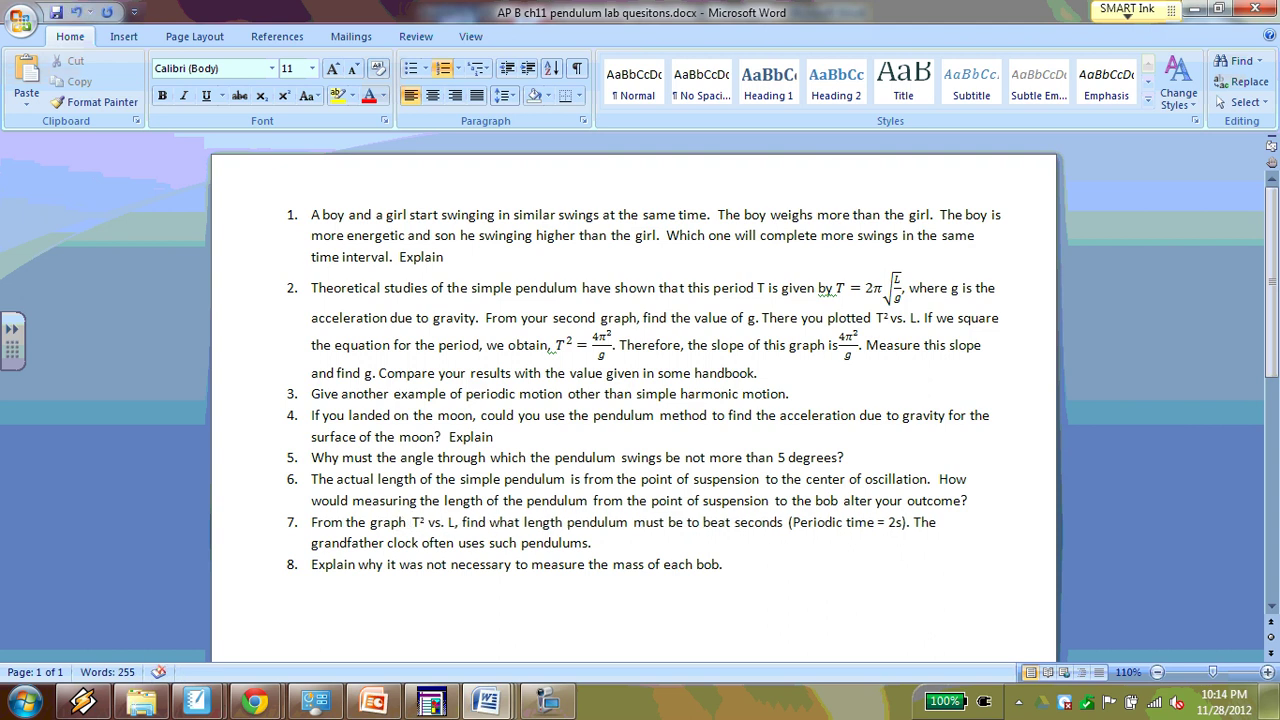
type("T")
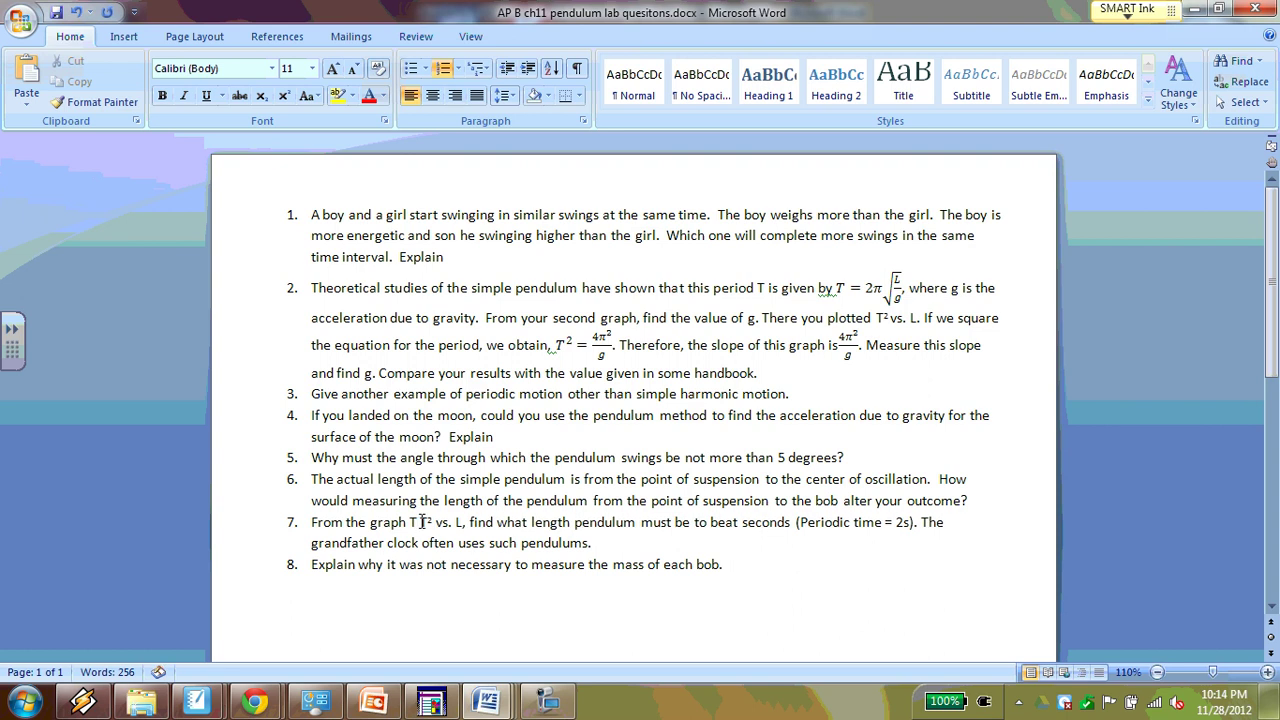
left_click(285, 95)
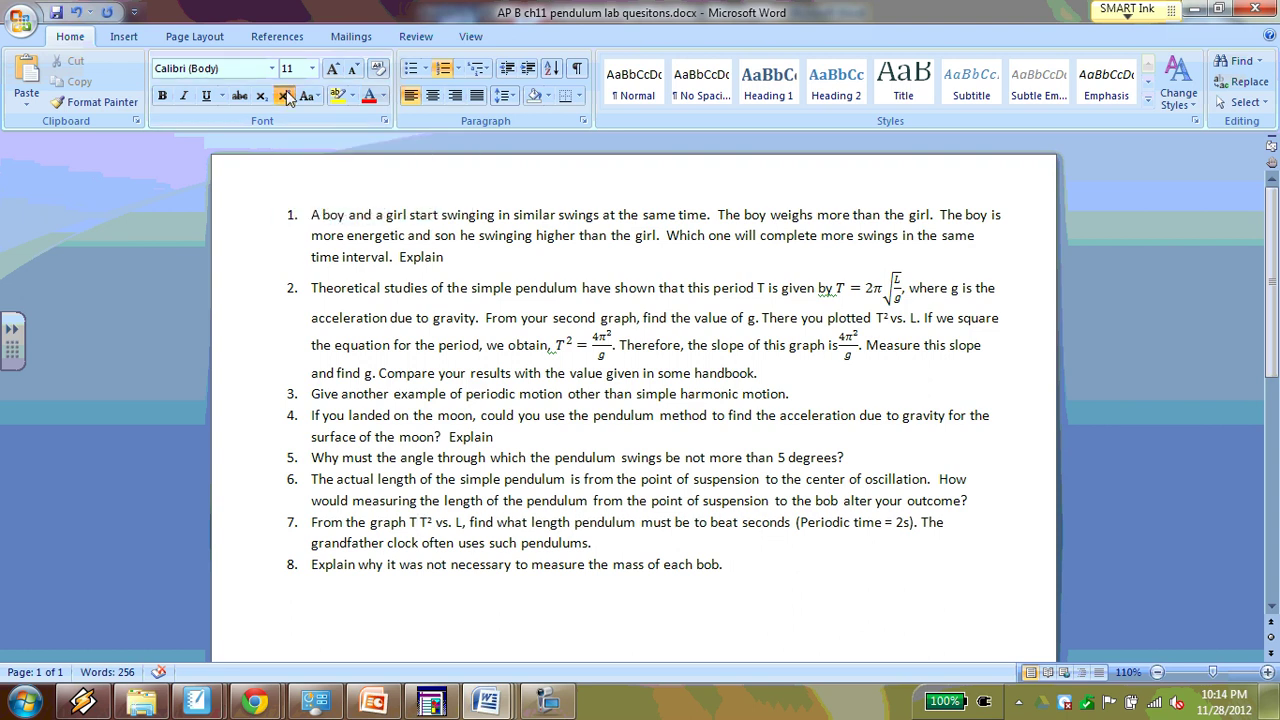
type("2")
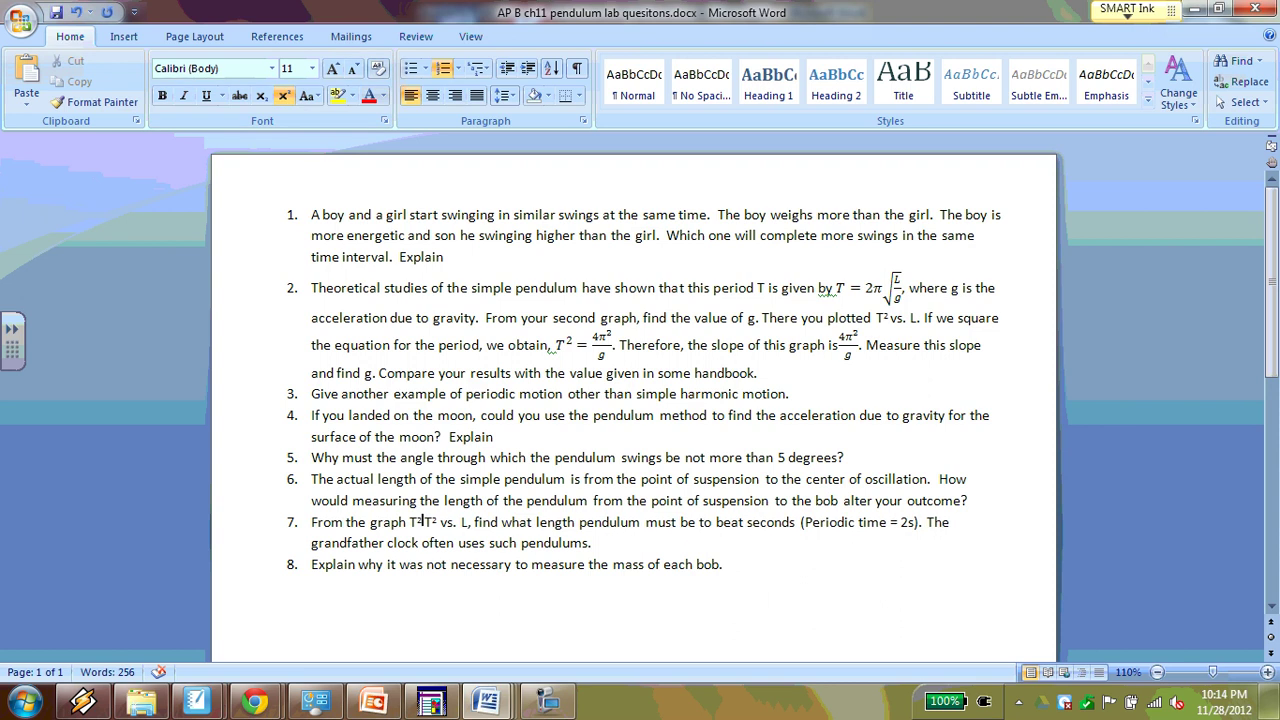
left_click(285, 97)
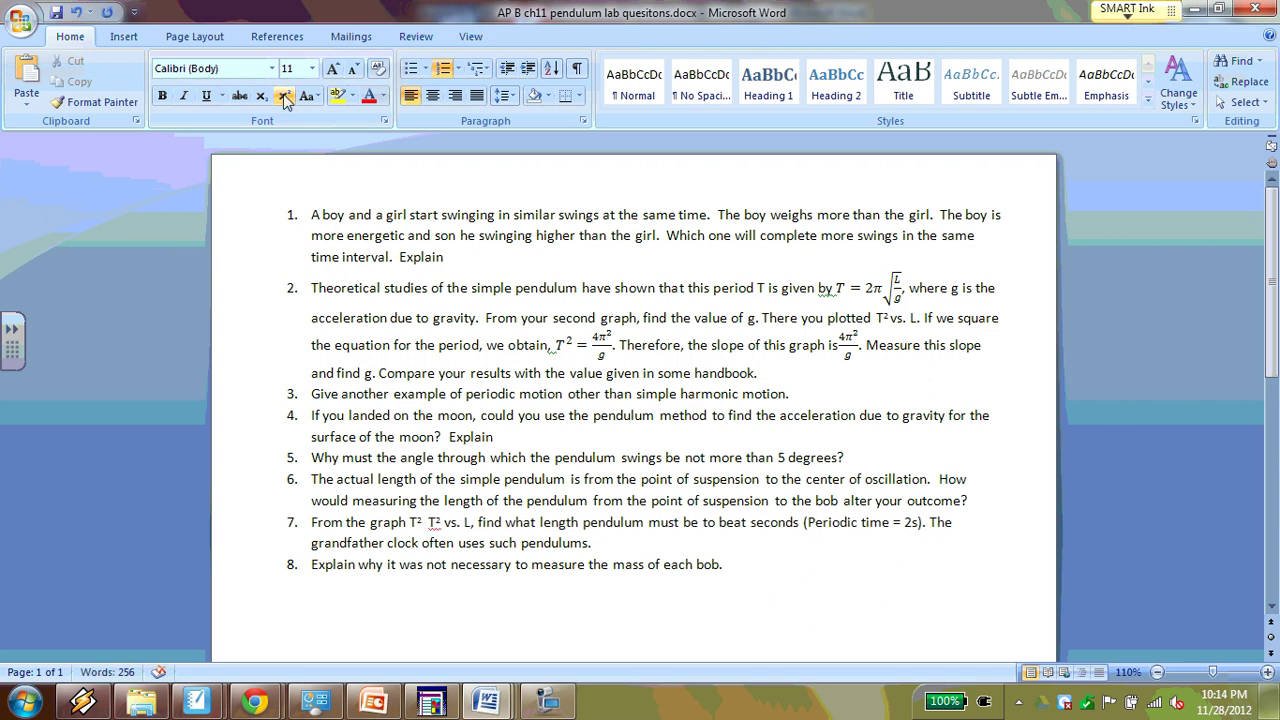
key("BackSpace")
key("BackSpace")
key("BackSpace")
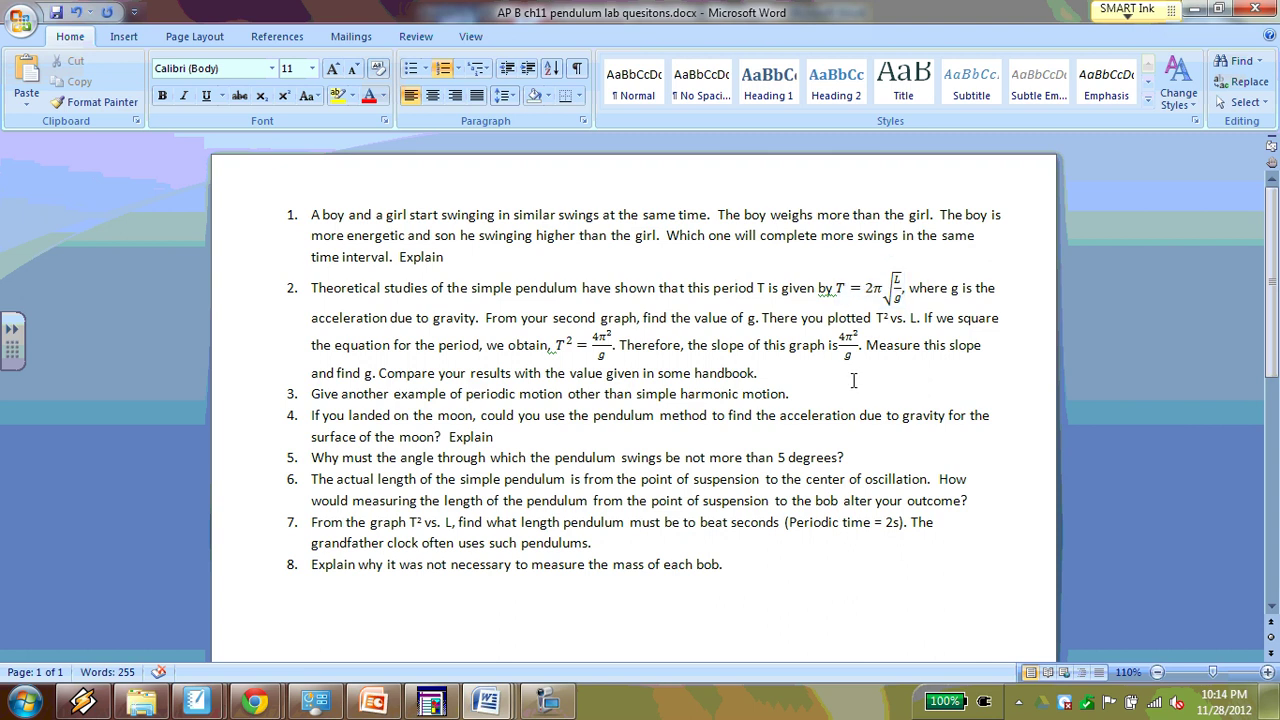
Place the cursor just before the T = 2π√(L/g) equation in question 2 and show the Insert commands.
left_click(834, 289)
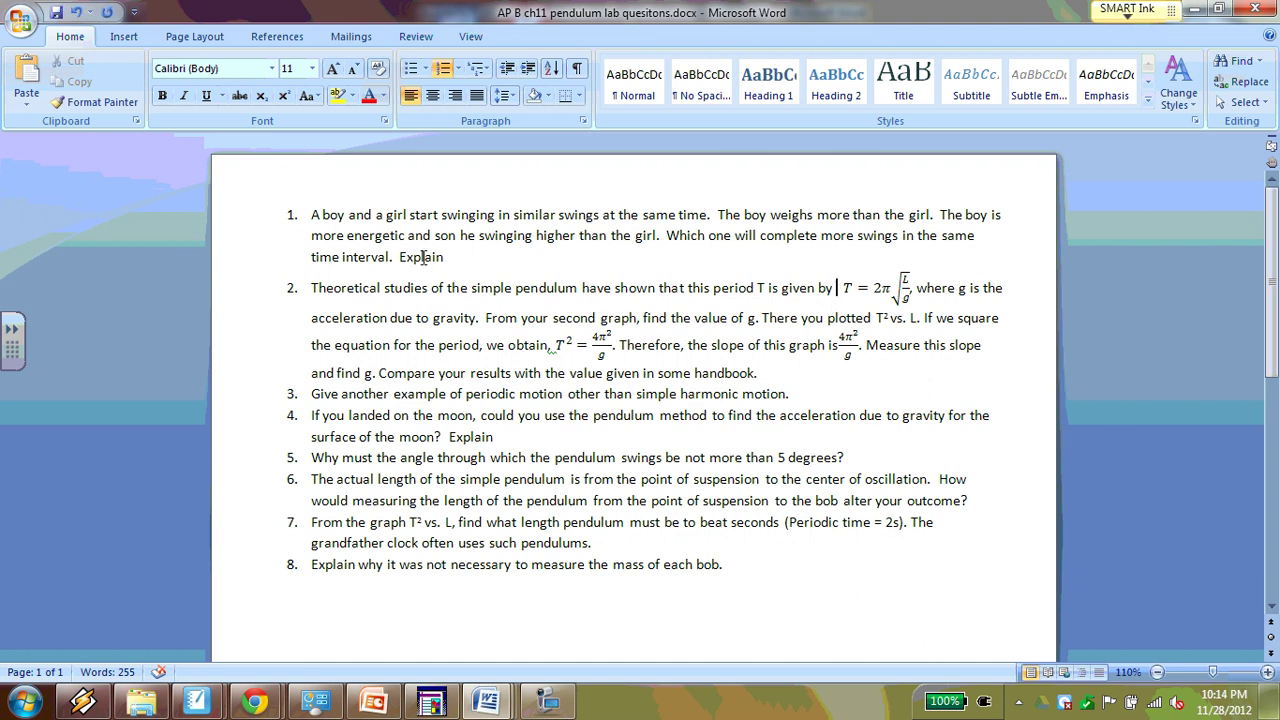
left_click(124, 37)
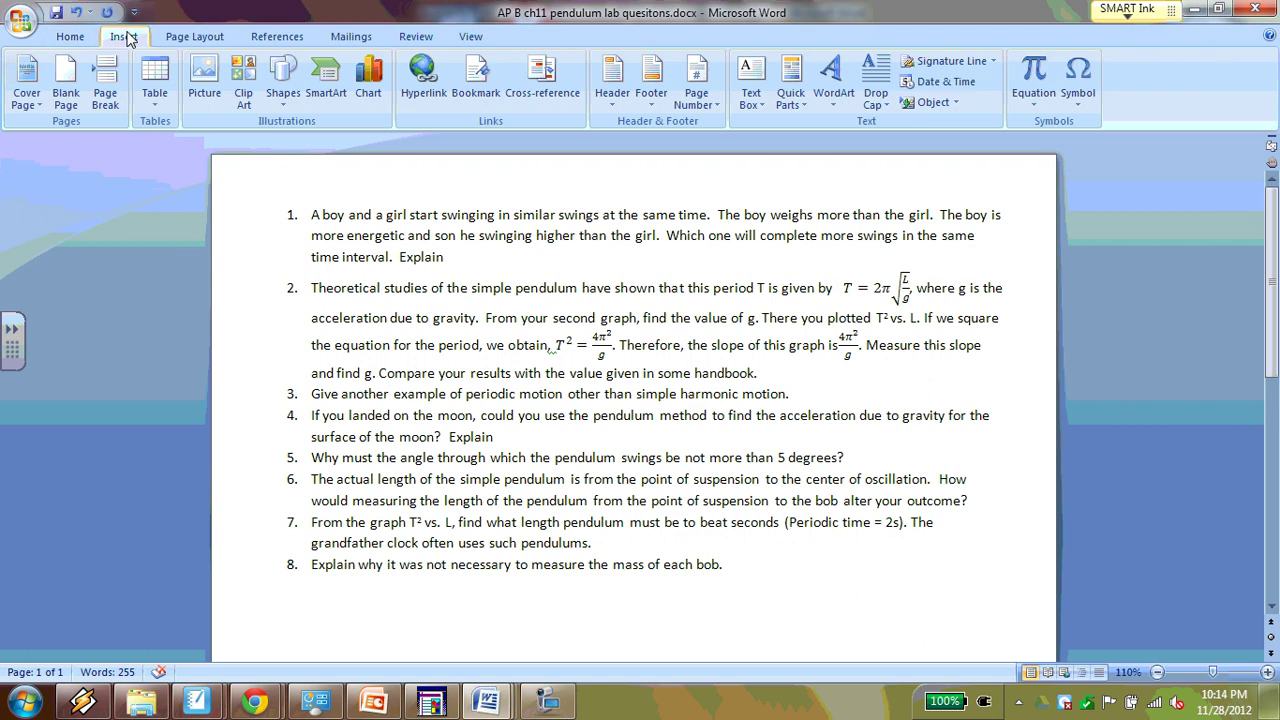
Insert a new equation in question 2 reading T = 2π, taking π from the Symbols gallery.
left_click(1037, 78)
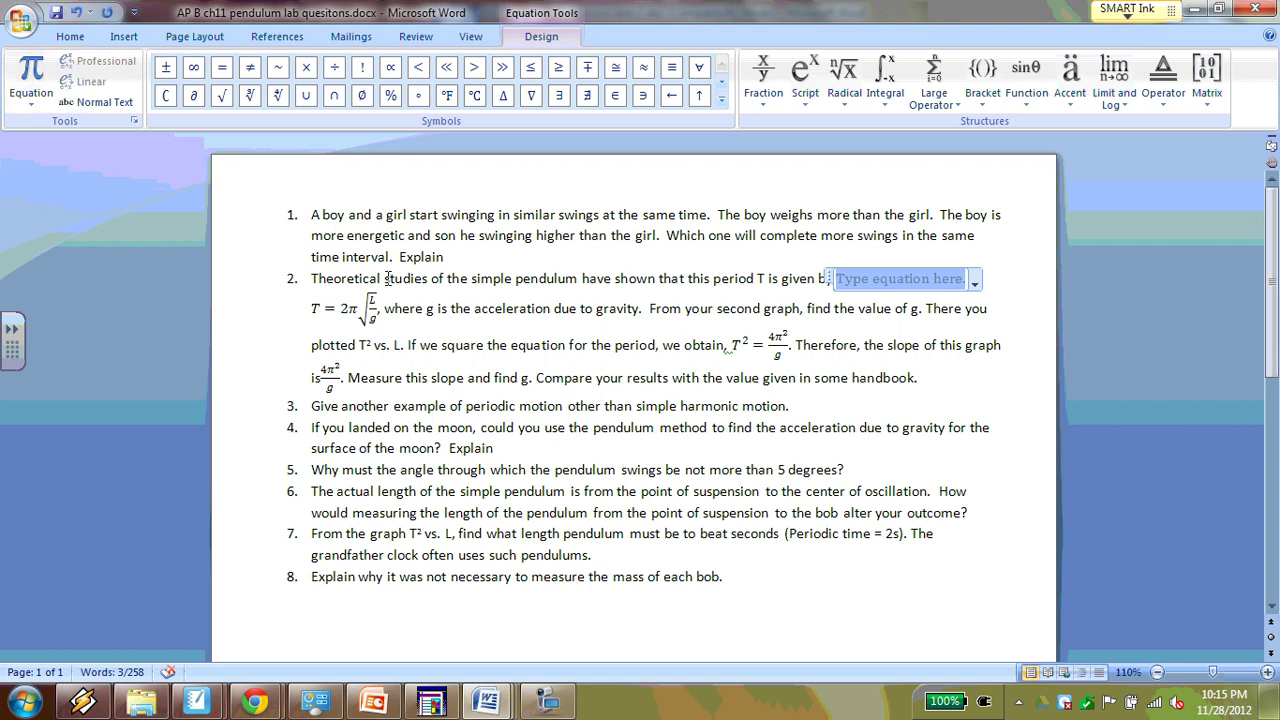
type("T = ")
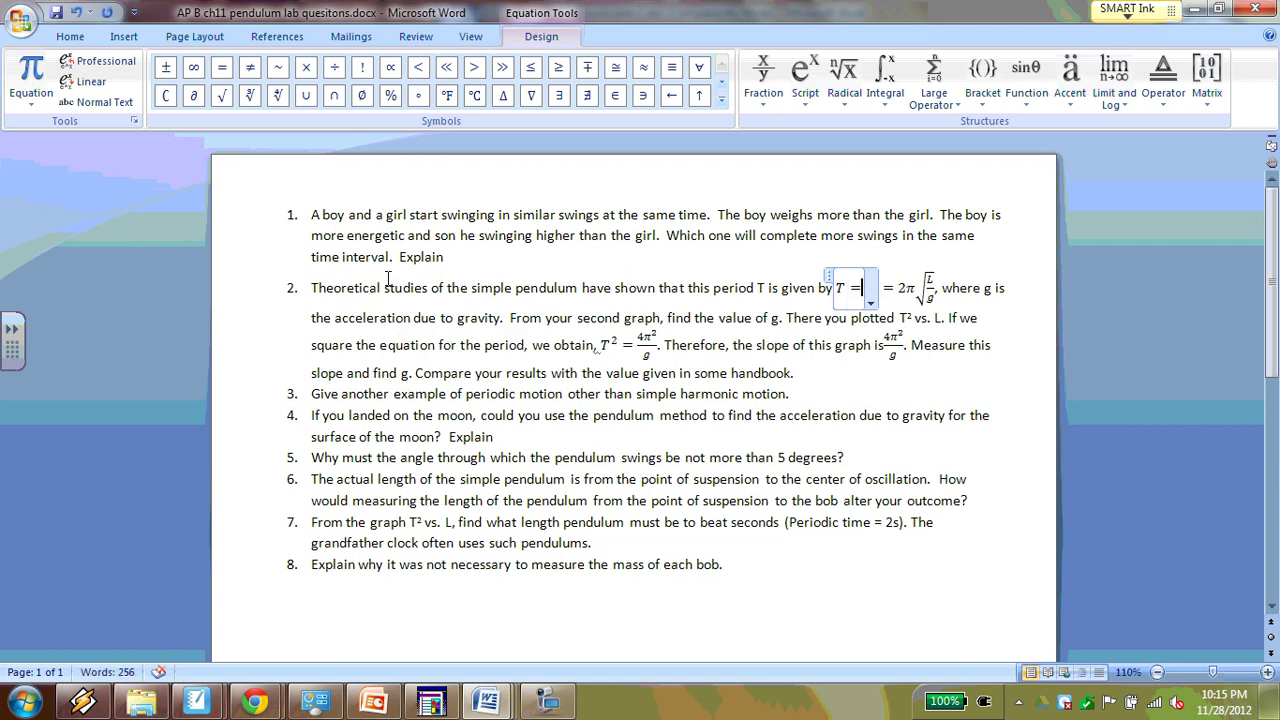
type("2")
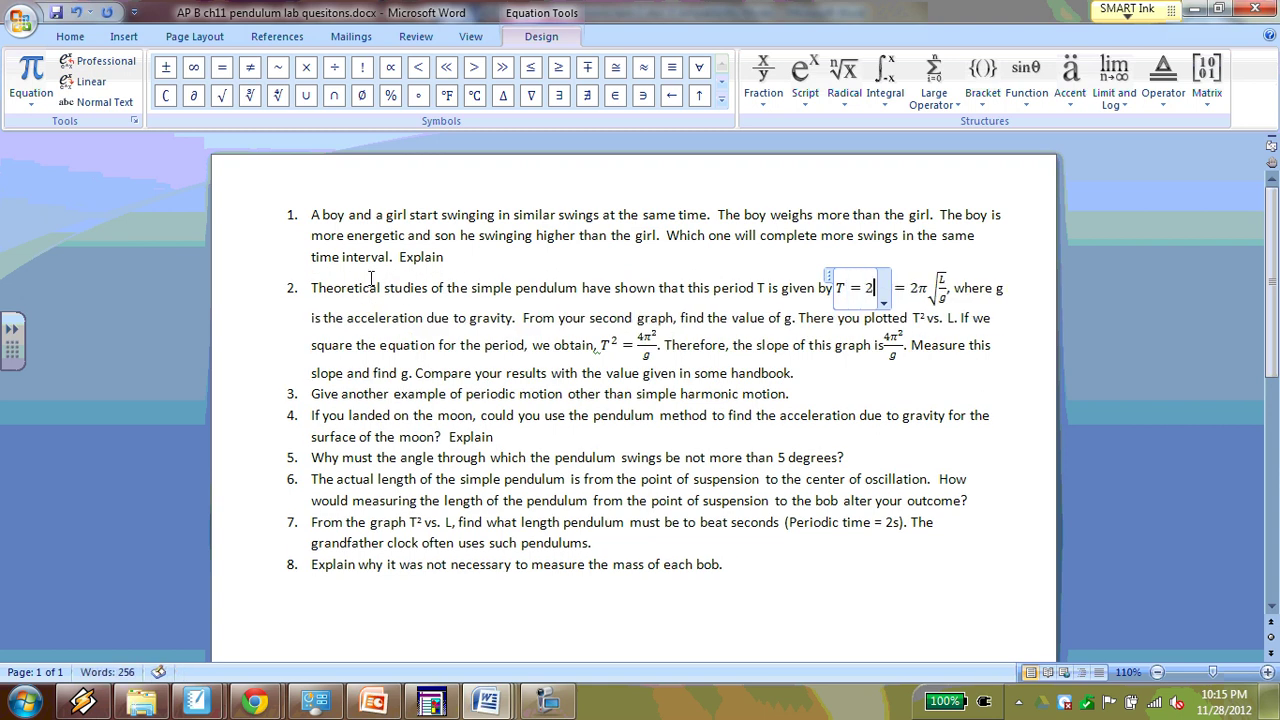
left_click(721, 104)
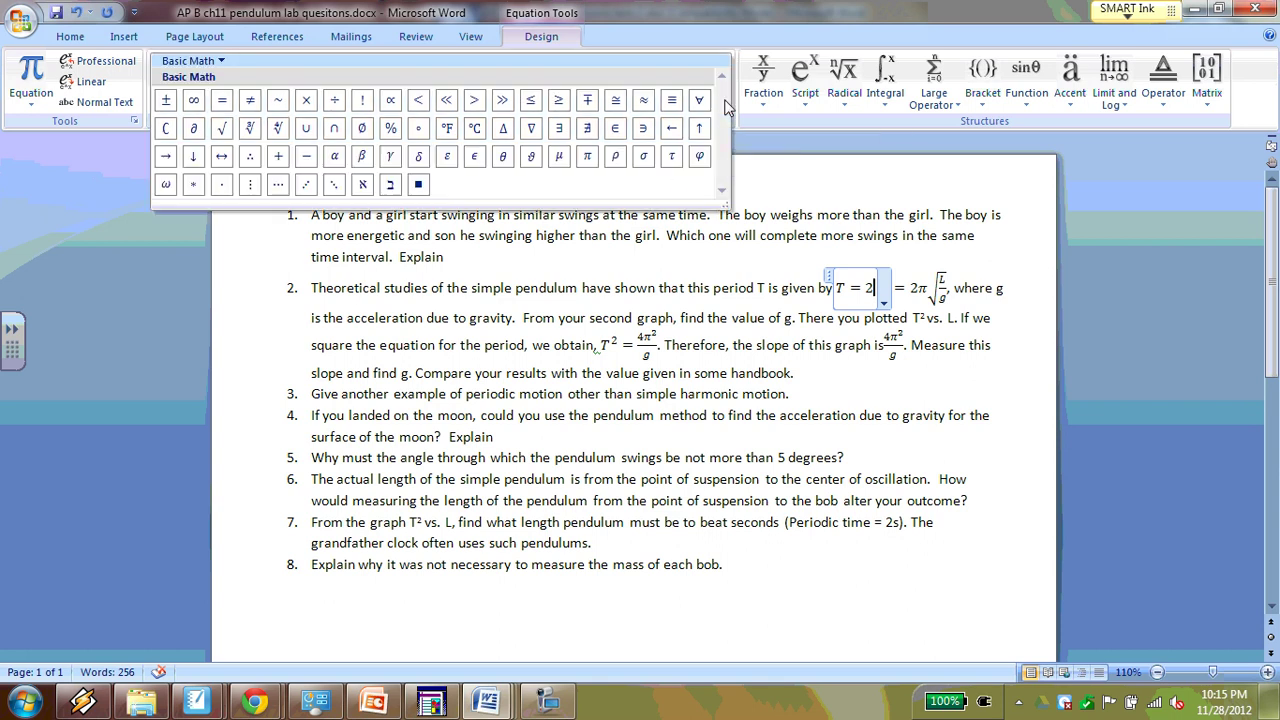
left_click(590, 156)
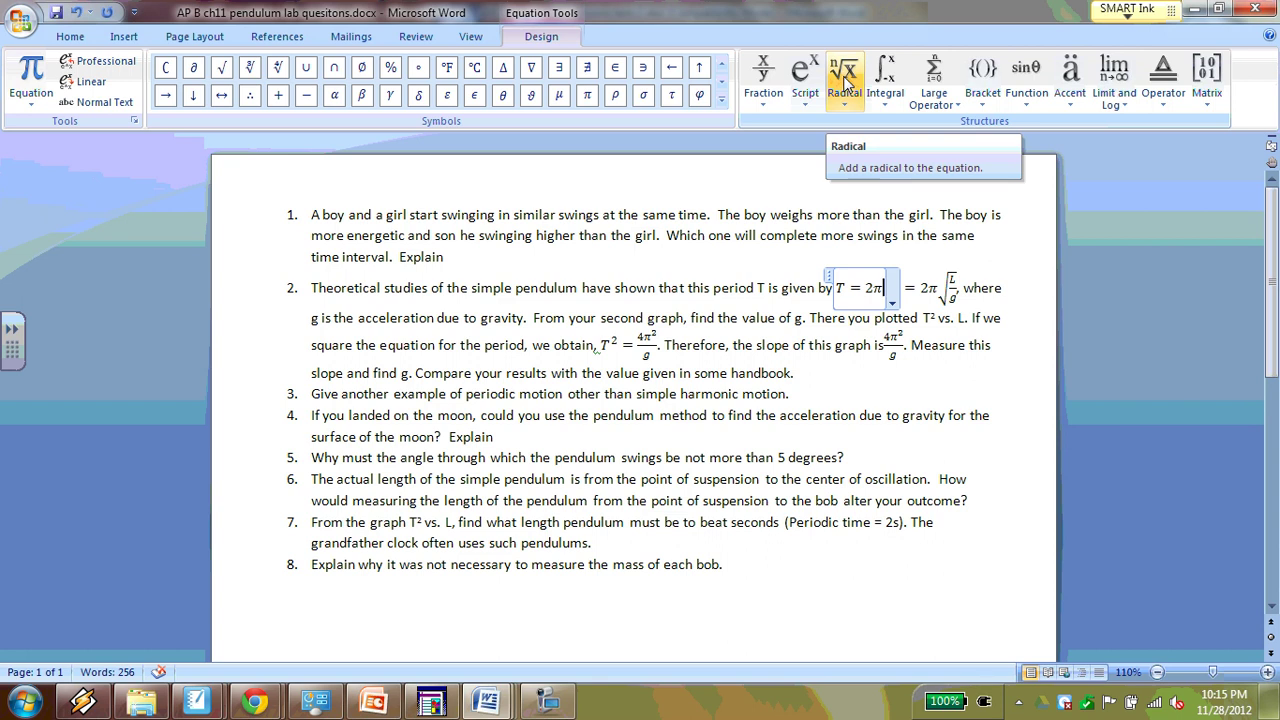
Add a square root holding the stacked fraction L over g, completing T = 2π√(L/g).
left_click(845, 83)
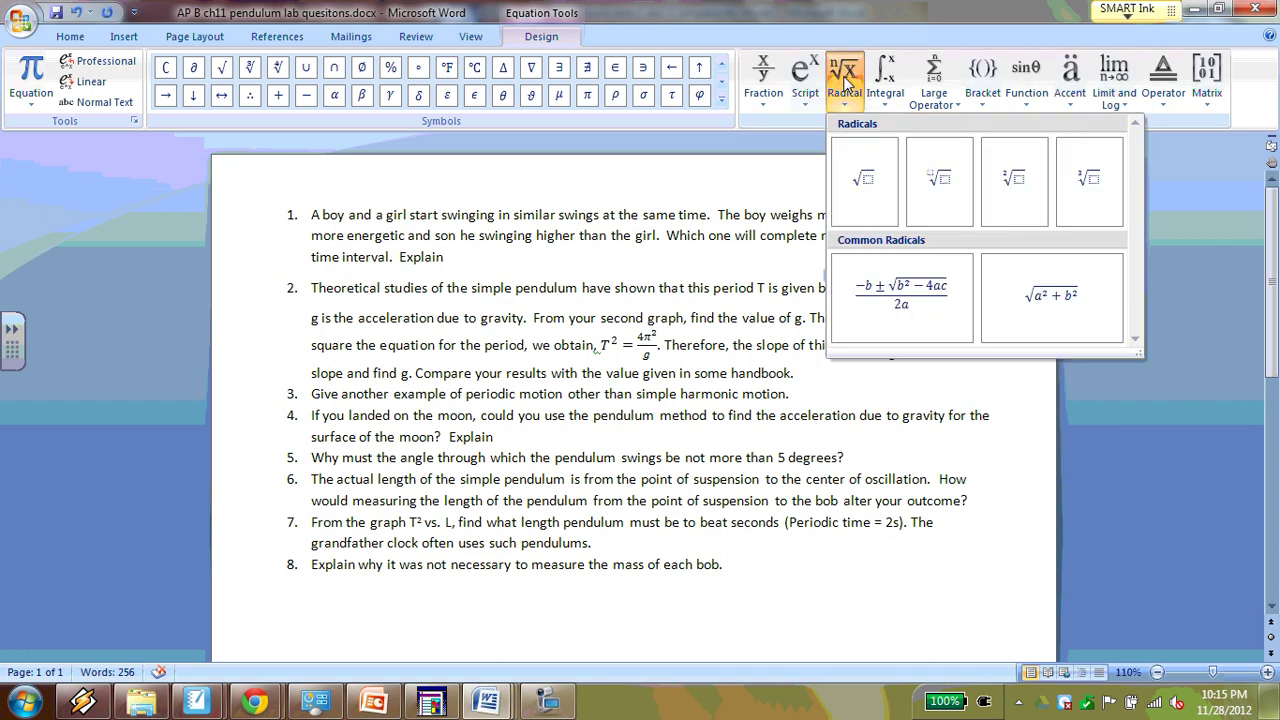
left_click(865, 182)
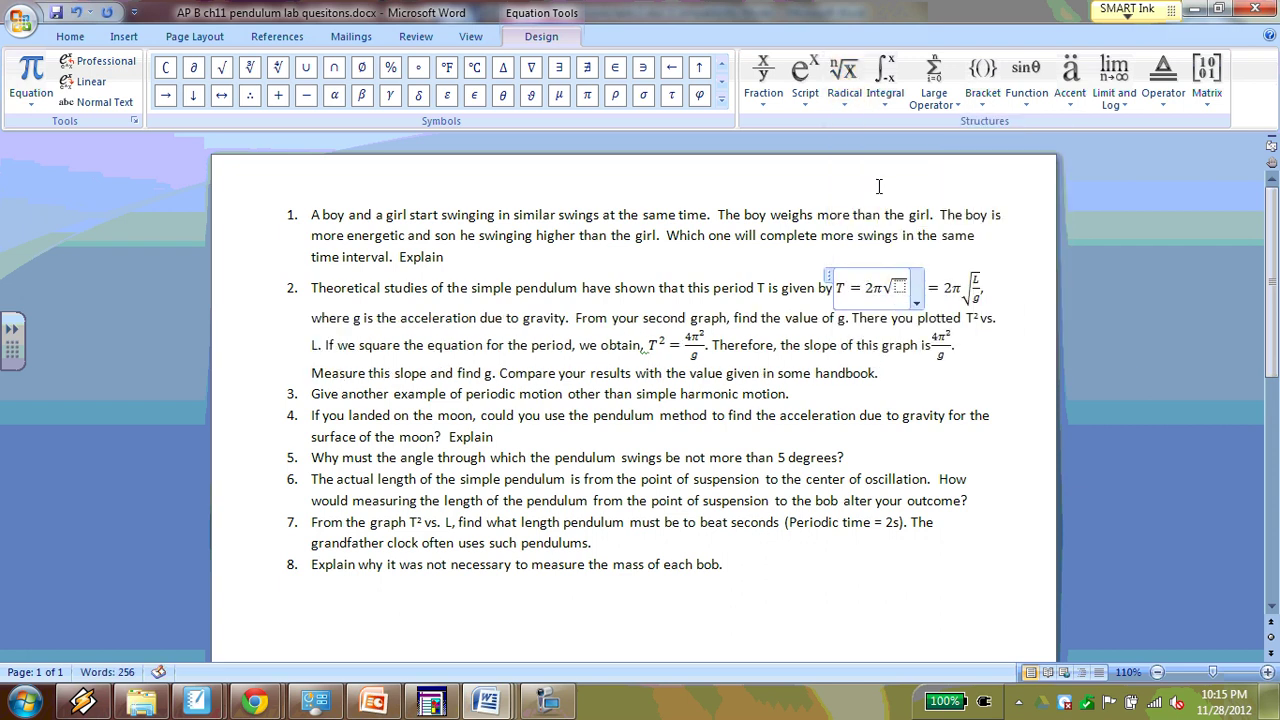
left_click(900, 287)
left_click(763, 80)
left_click(758, 152)
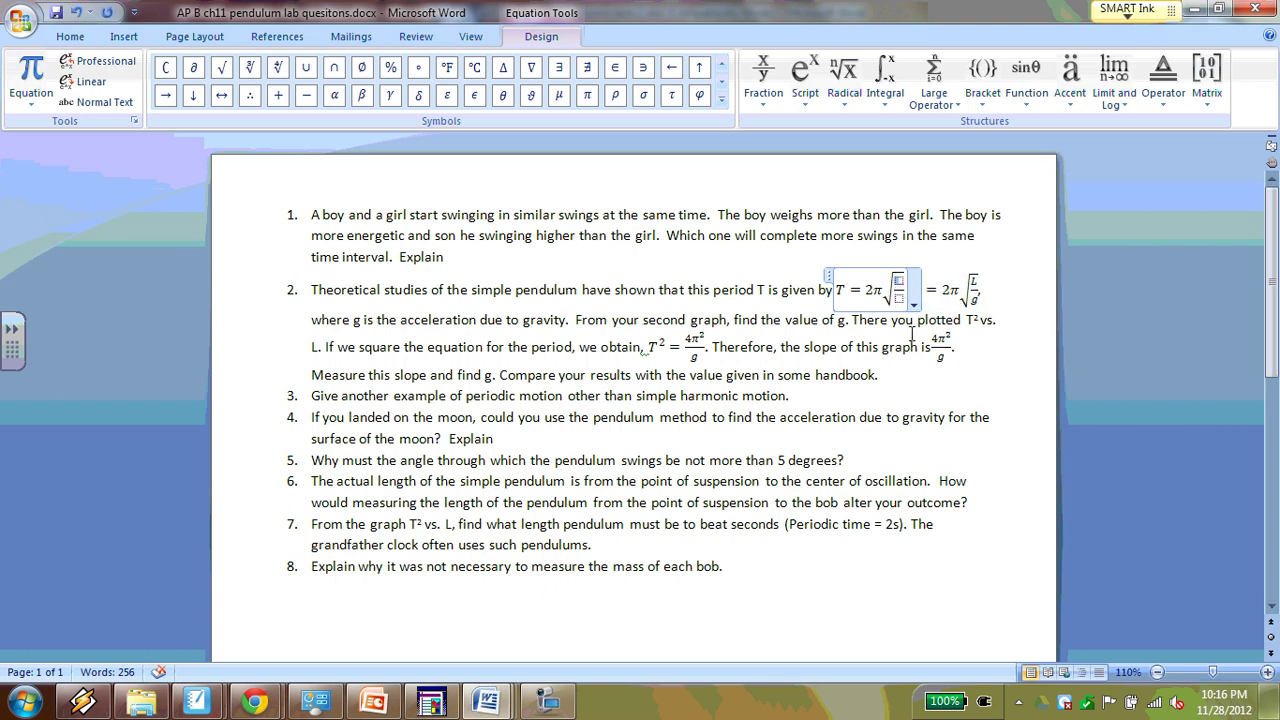
type("L")
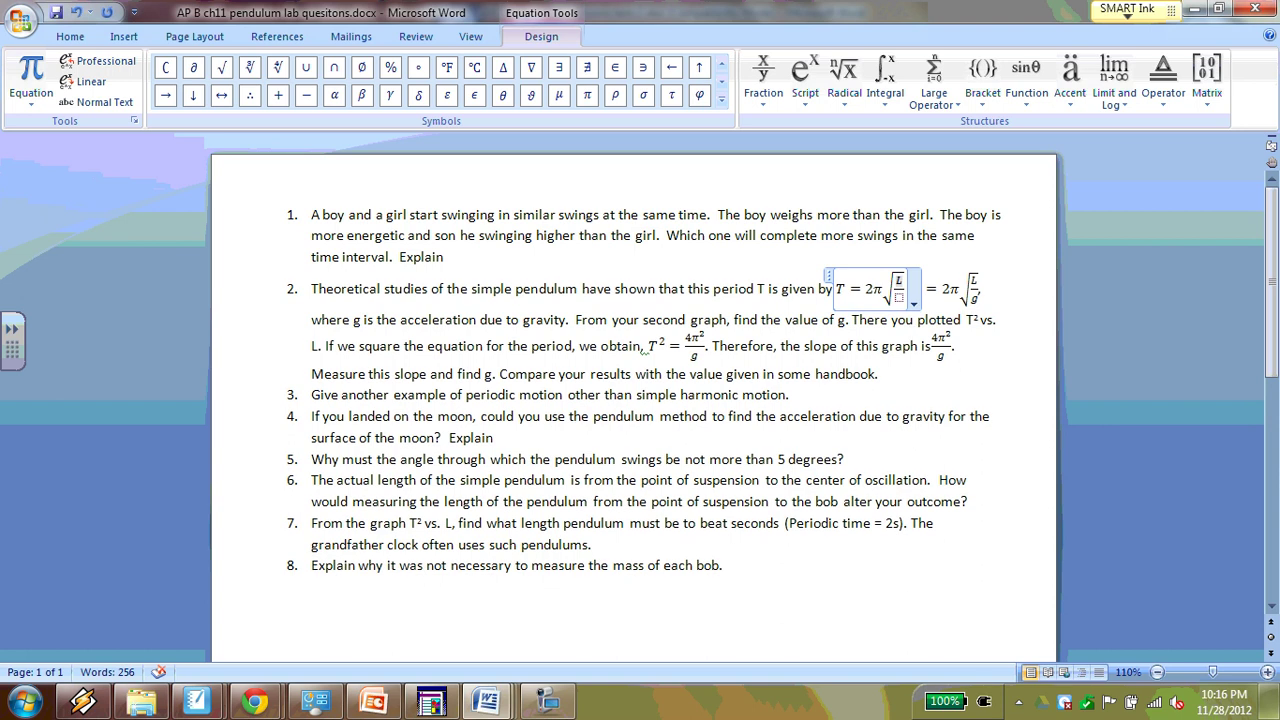
key("Down")
type("g")
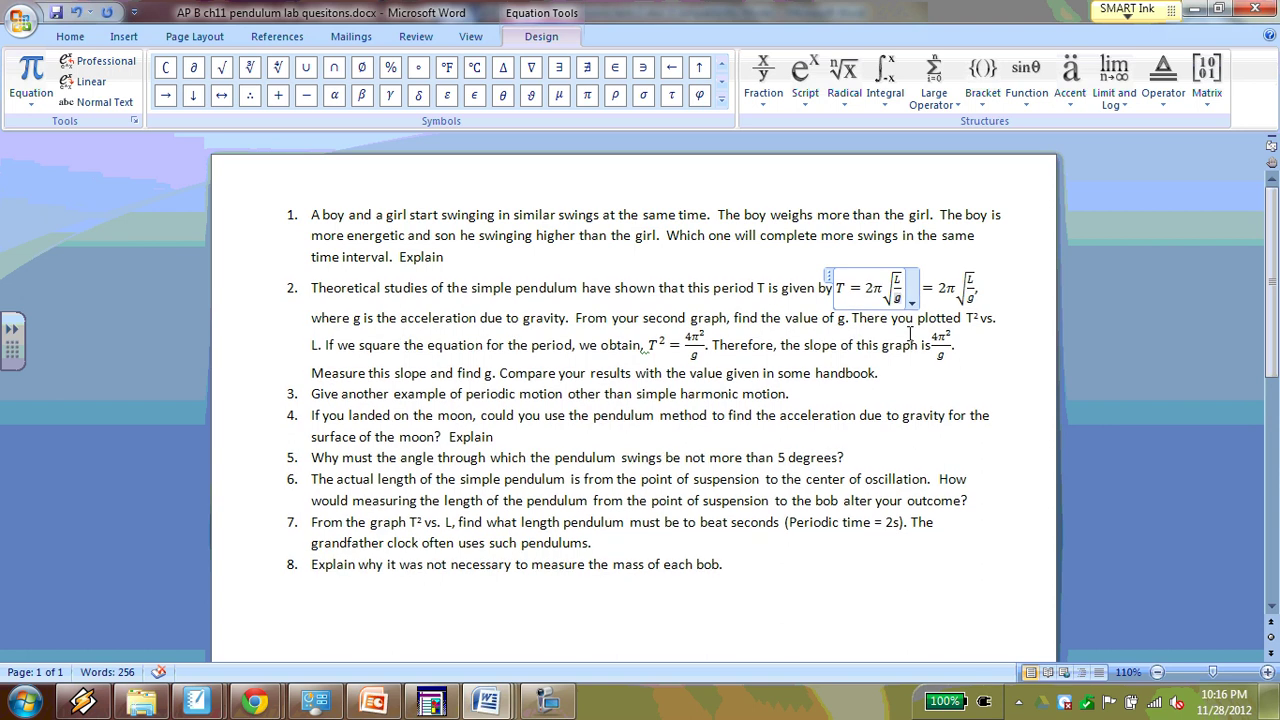
left_click(928, 330)
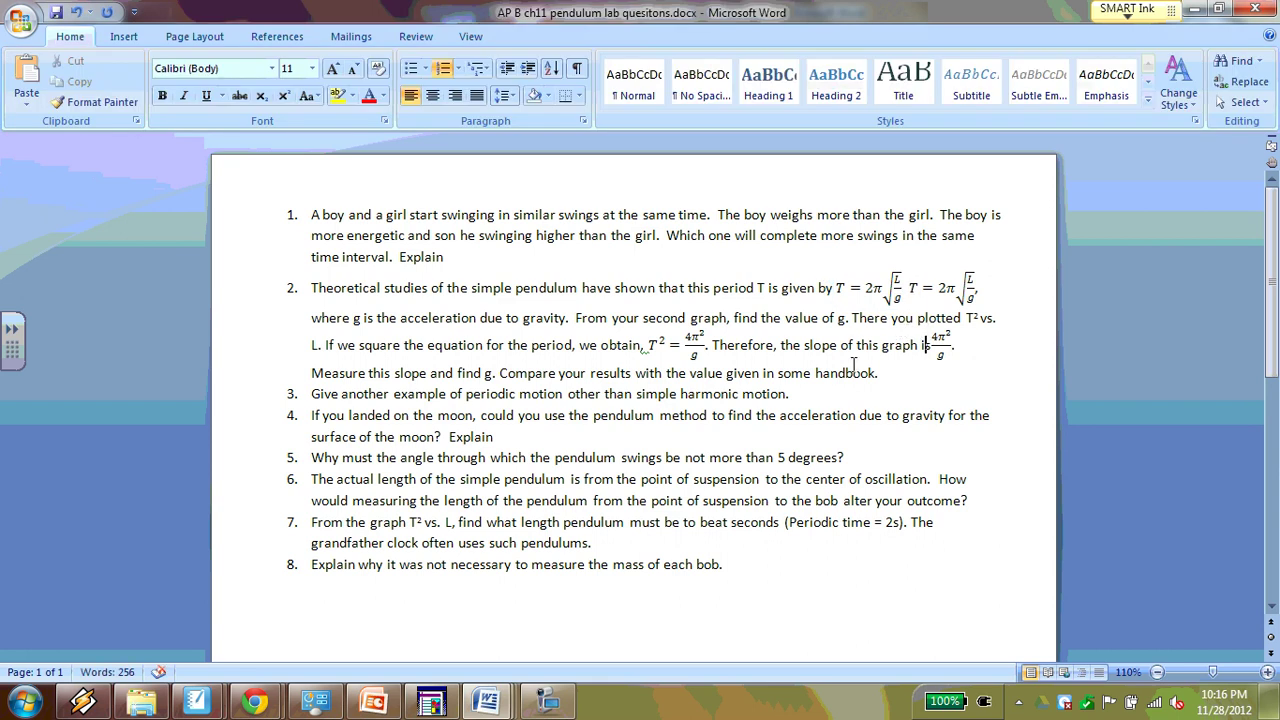
Delete the original period equation and place the cursor after the T² = 4π²/g equation.
left_click(842, 288)
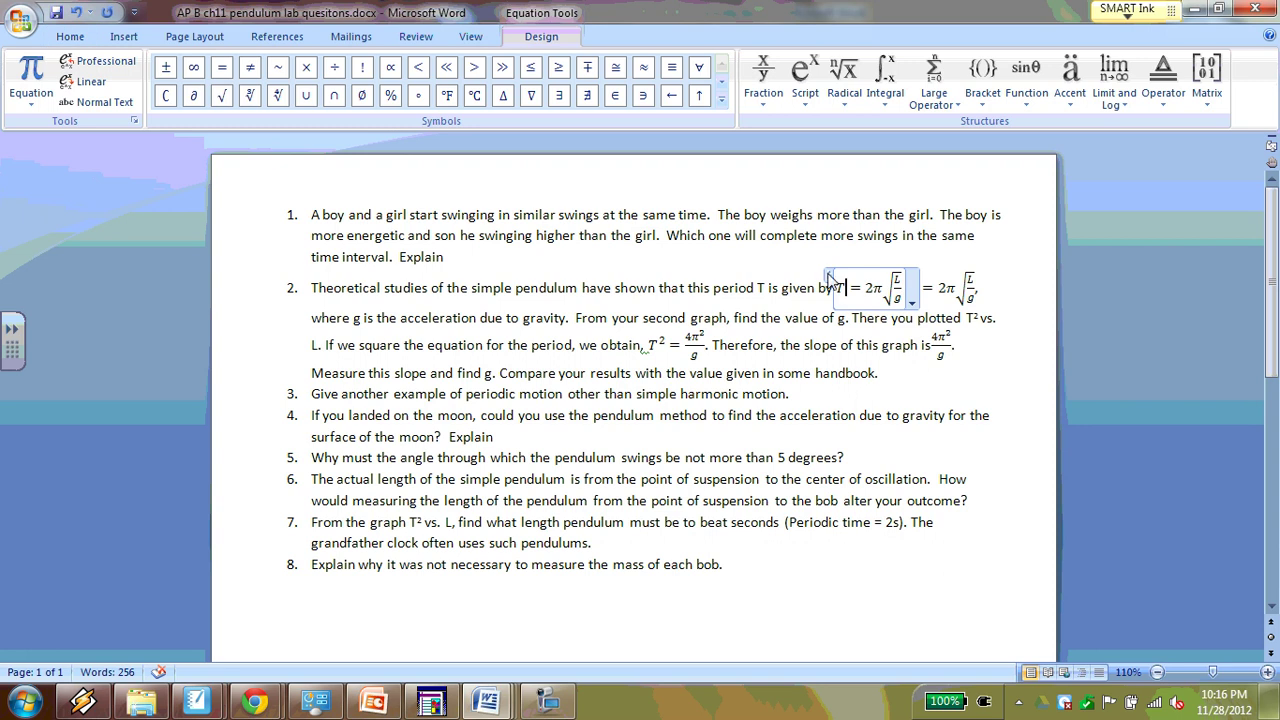
left_click(828, 282)
key("Delete")
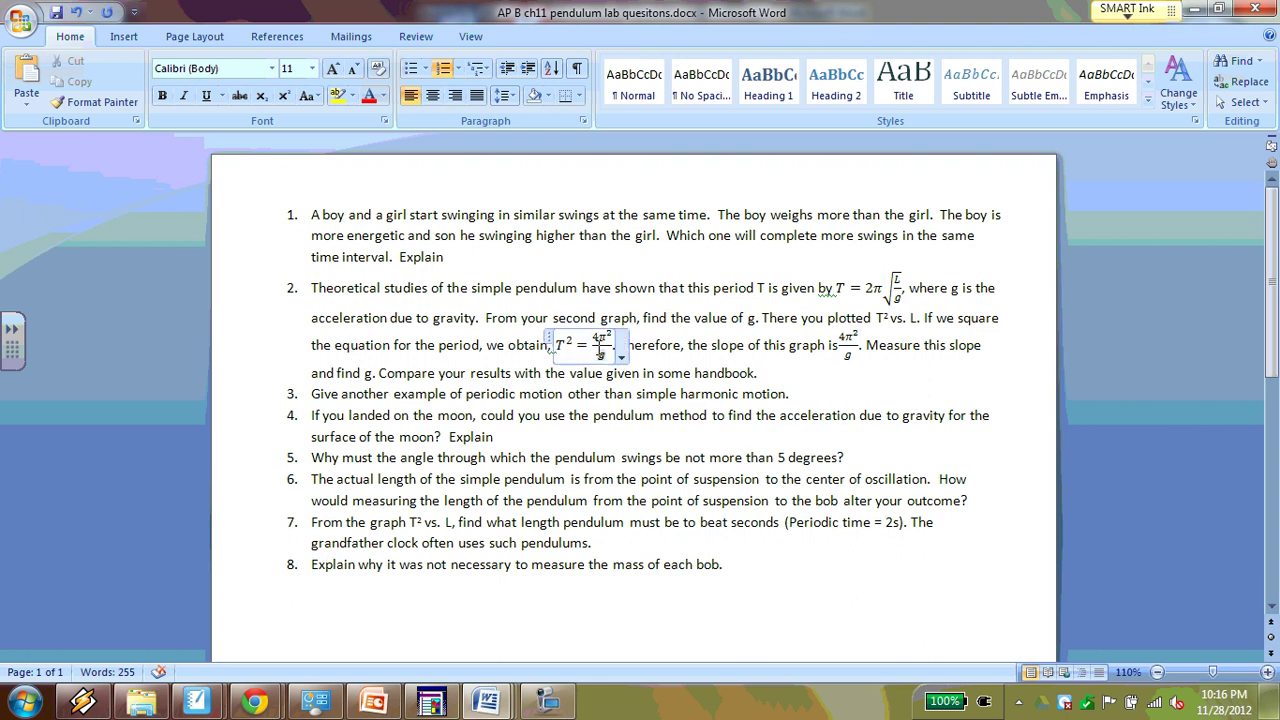
left_click(601, 346)
left_click(601, 392)
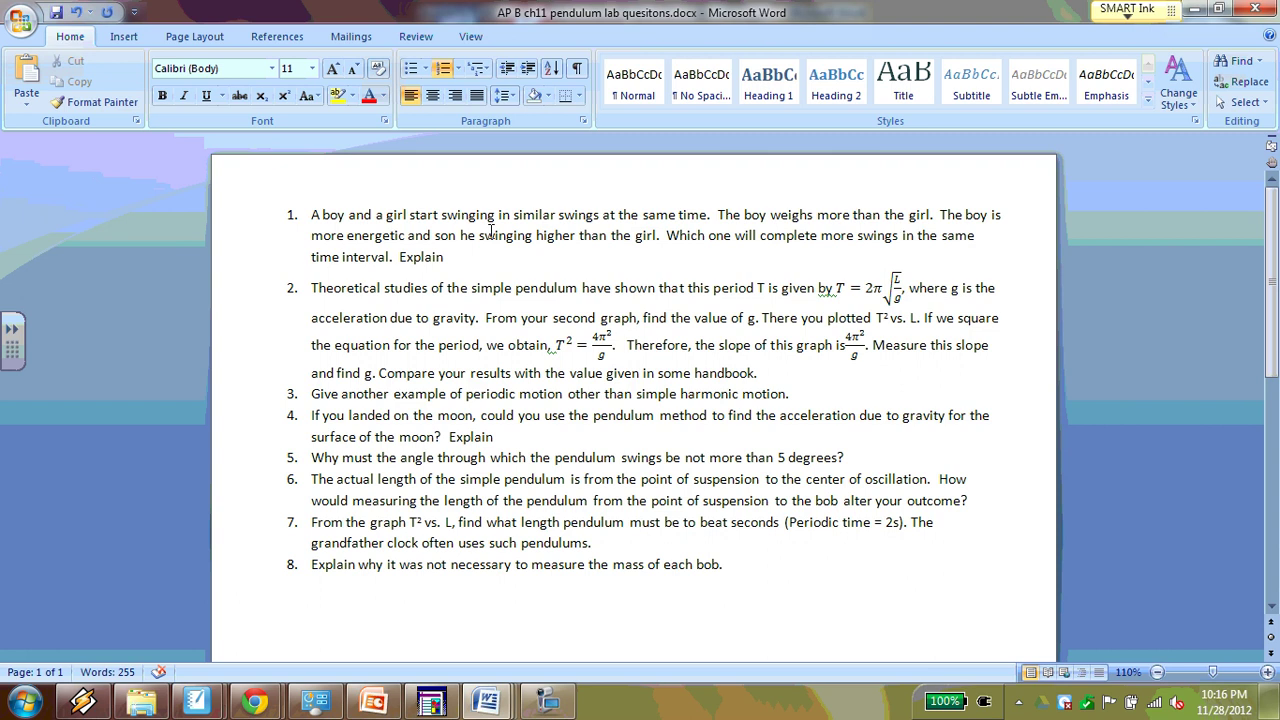
Insert a new equation after T² = 4π²/g with an empty Superscript template.
left_click(121, 40)
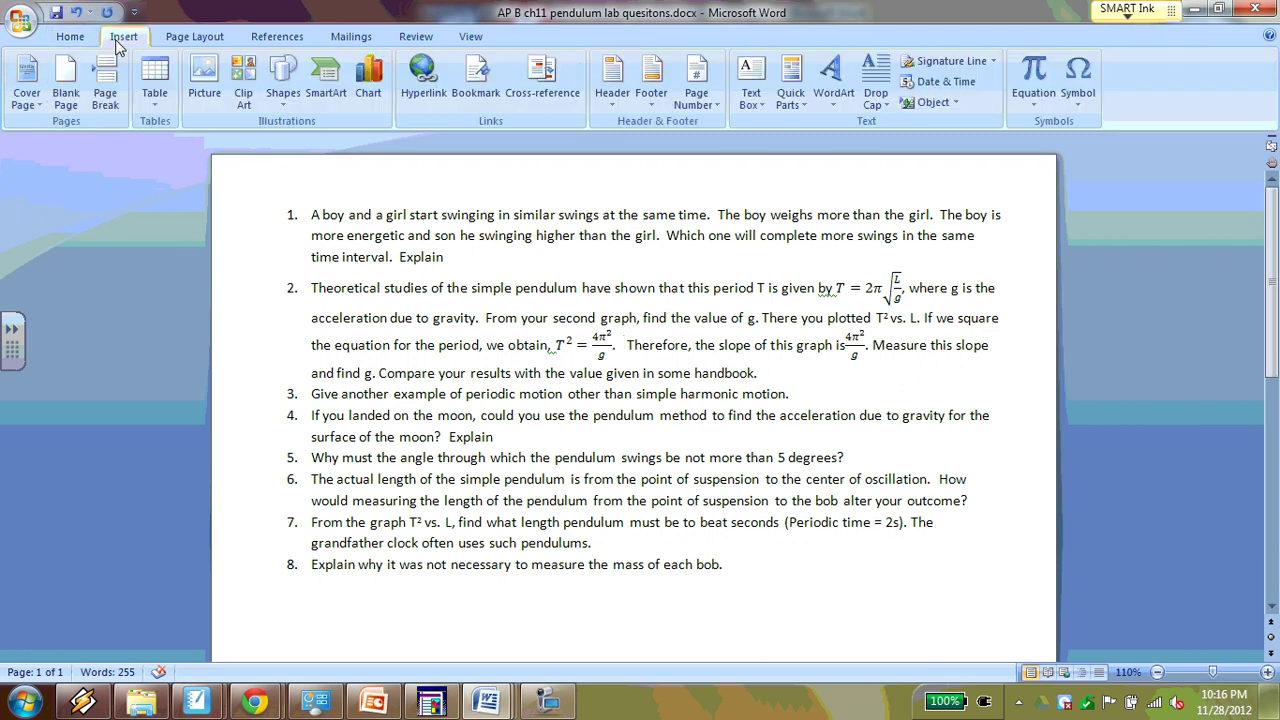
left_click(1034, 75)
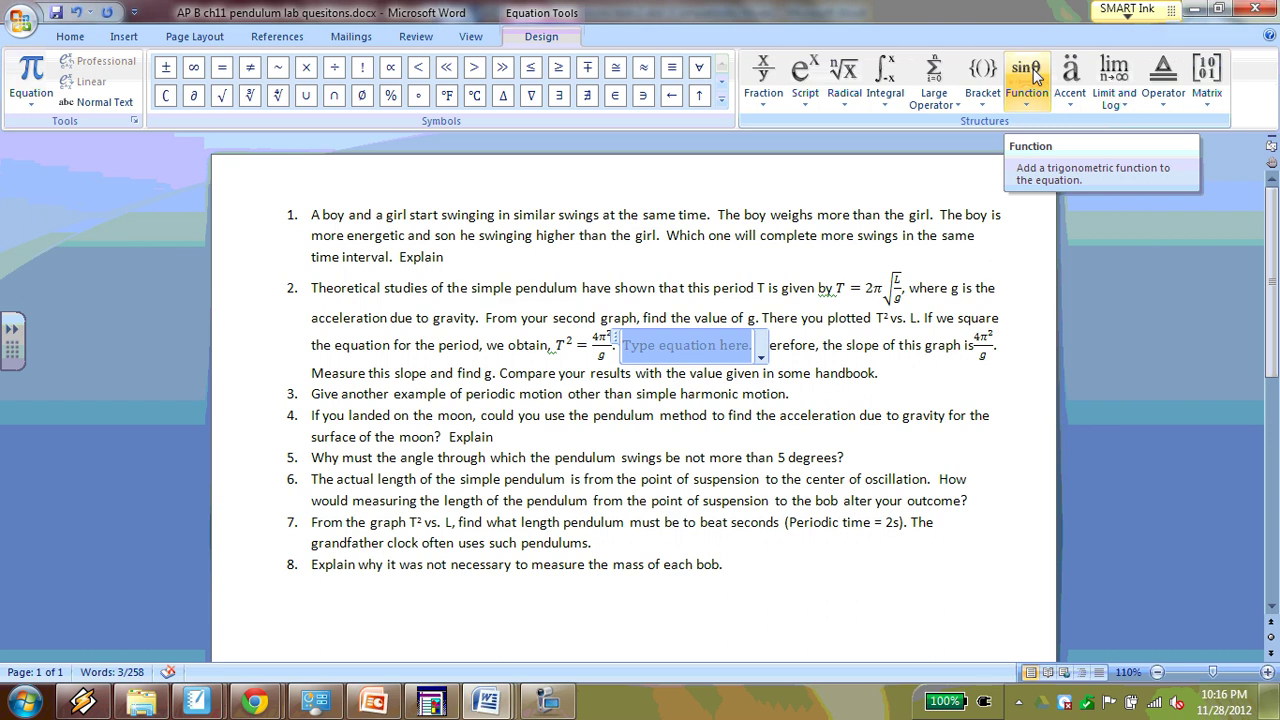
left_click(810, 80)
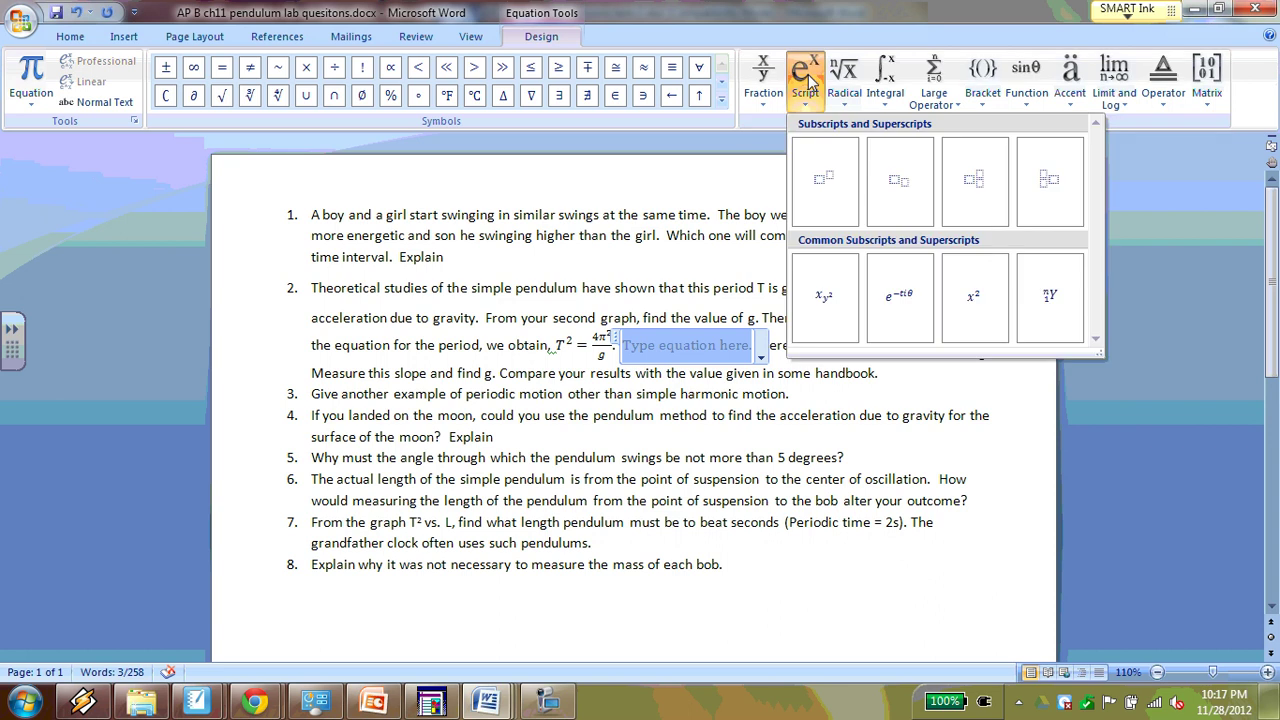
left_click(840, 200)
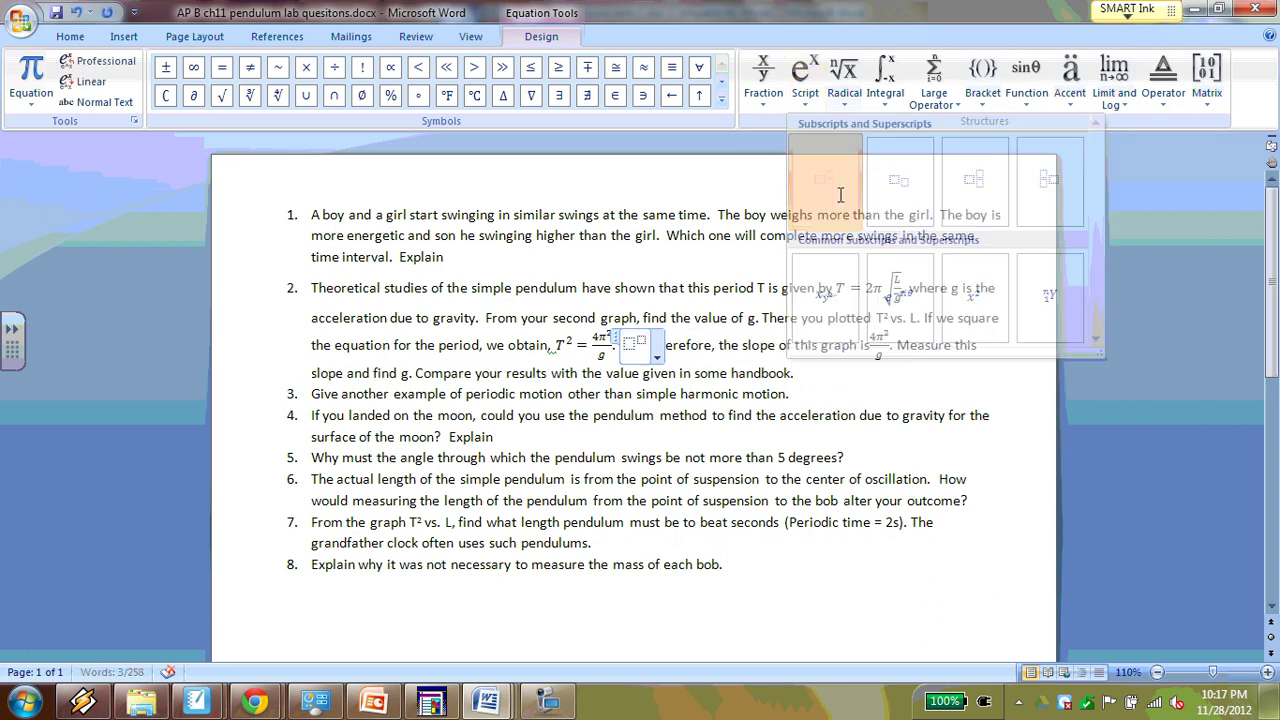
Fill the superscript template as T² and follow it with an equals sign.
left_click(630, 344)
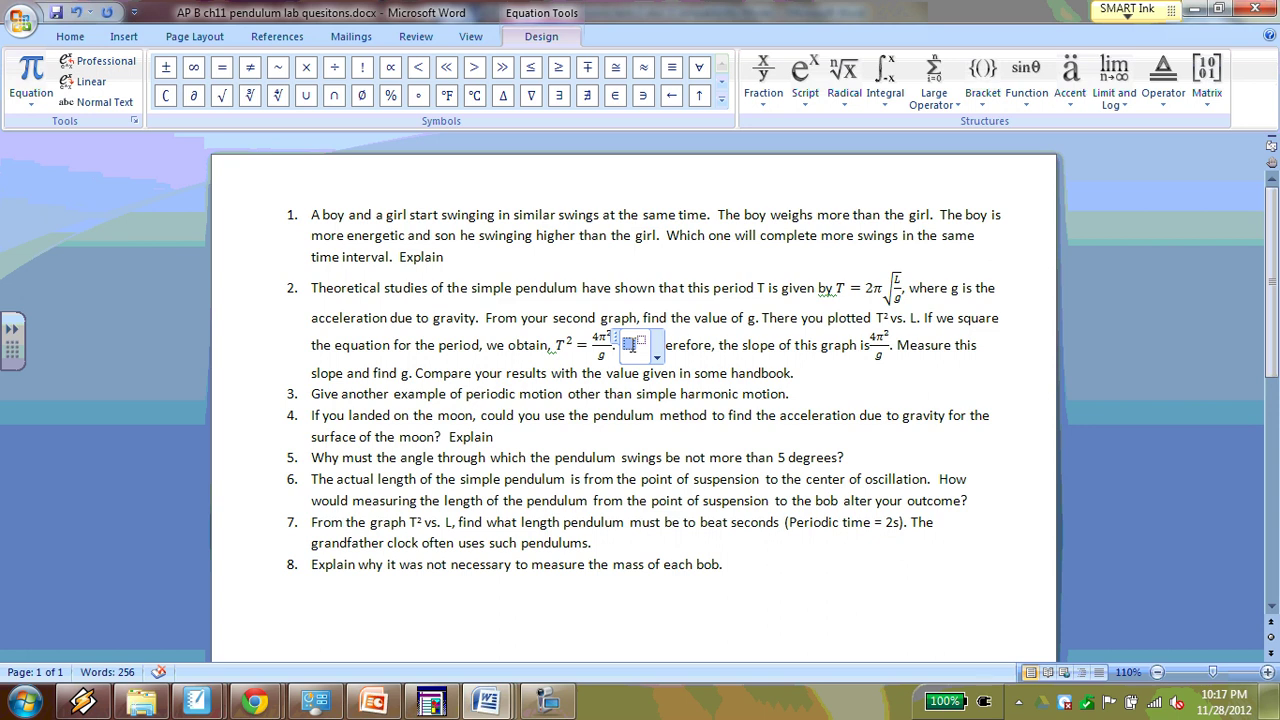
left_click(632, 346)
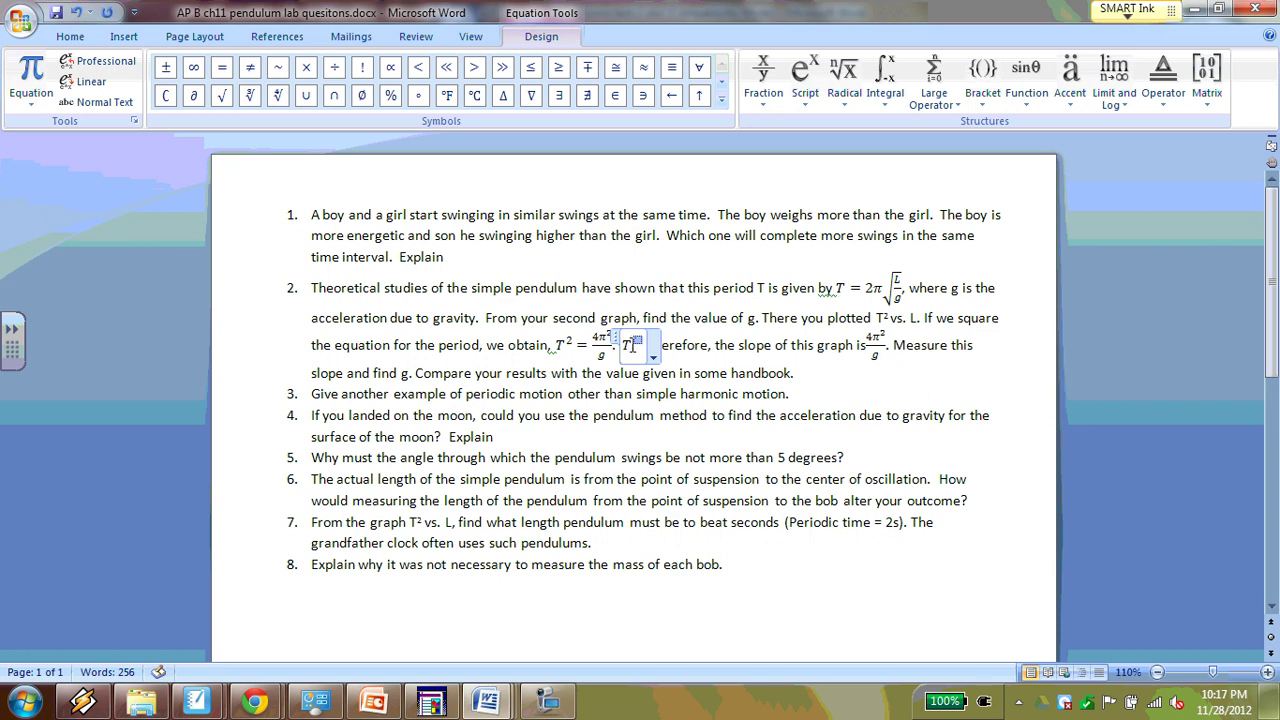
type("2")
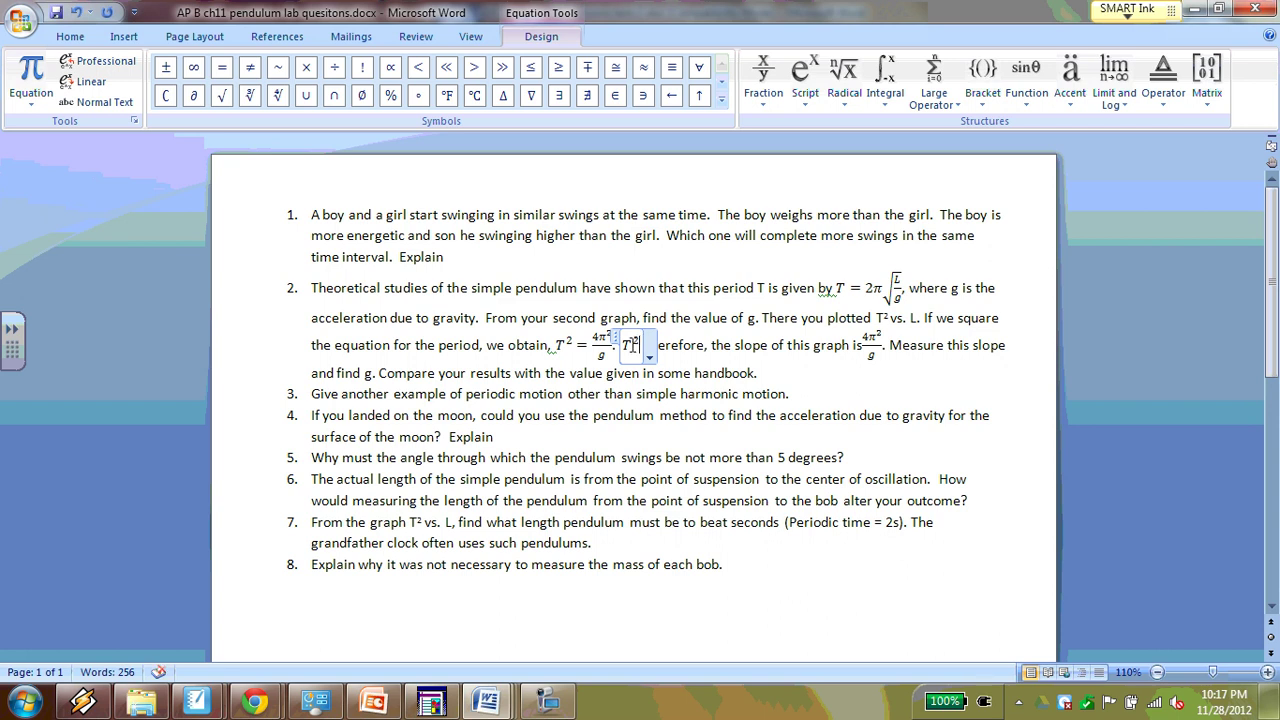
key("Right")
type("=")
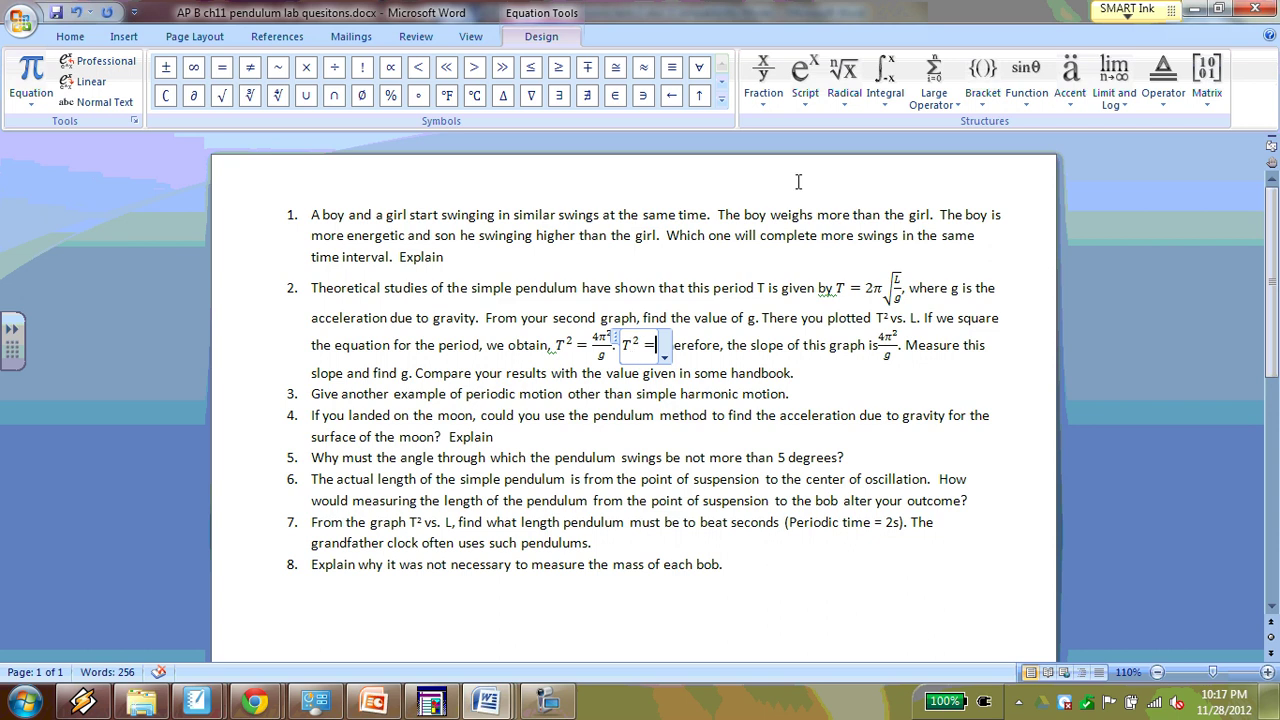
Add a stacked fraction after the equals sign, with a superscript structure starting with 4 in its numerator.
left_click(765, 68)
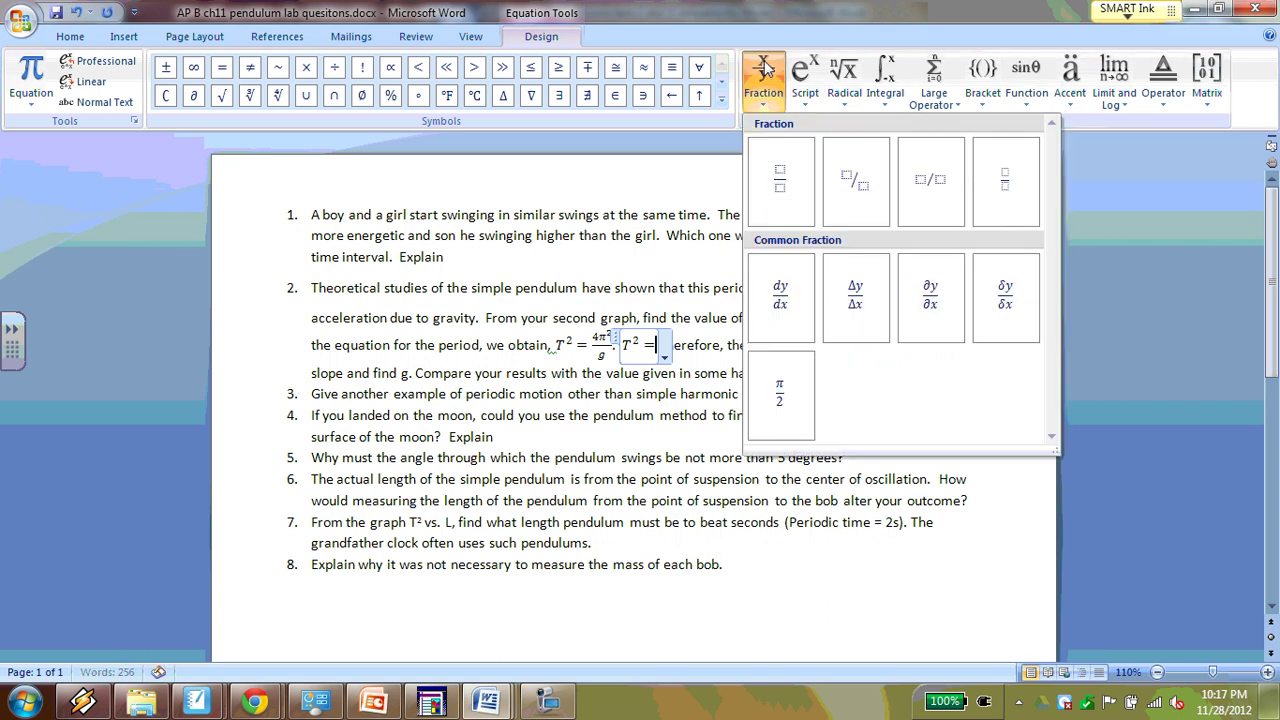
left_click(773, 172)
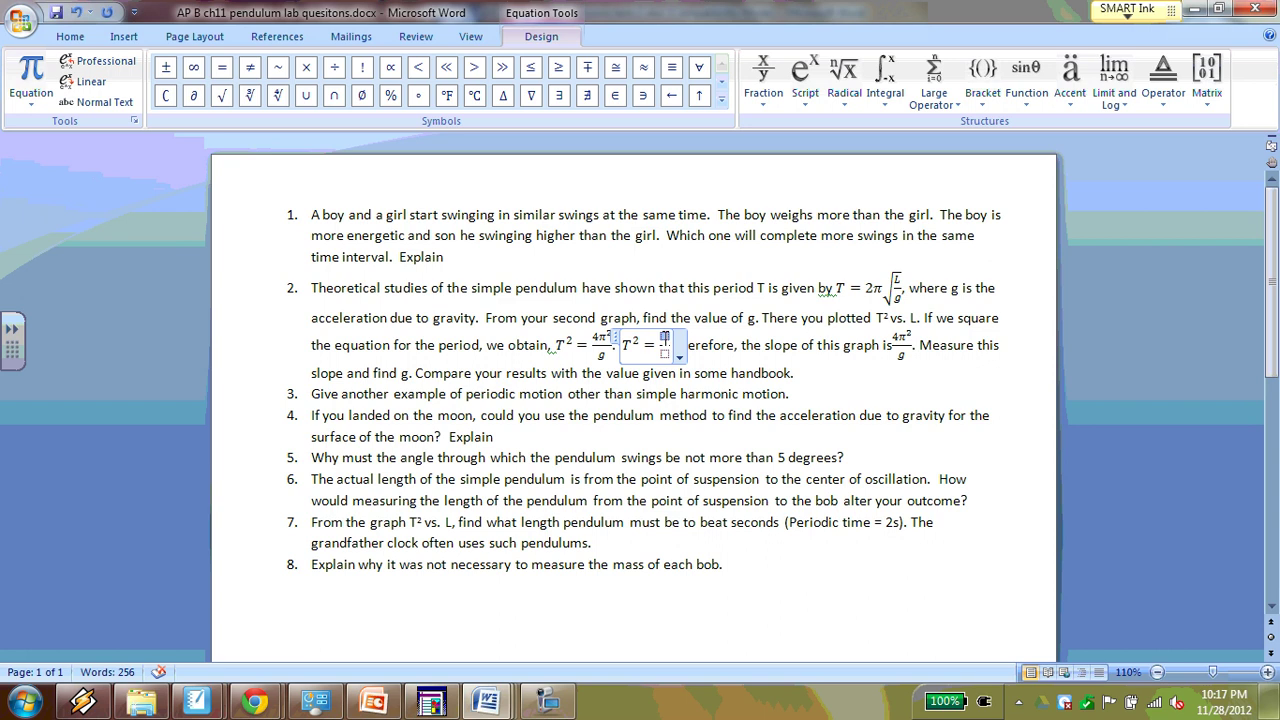
left_click(805, 86)
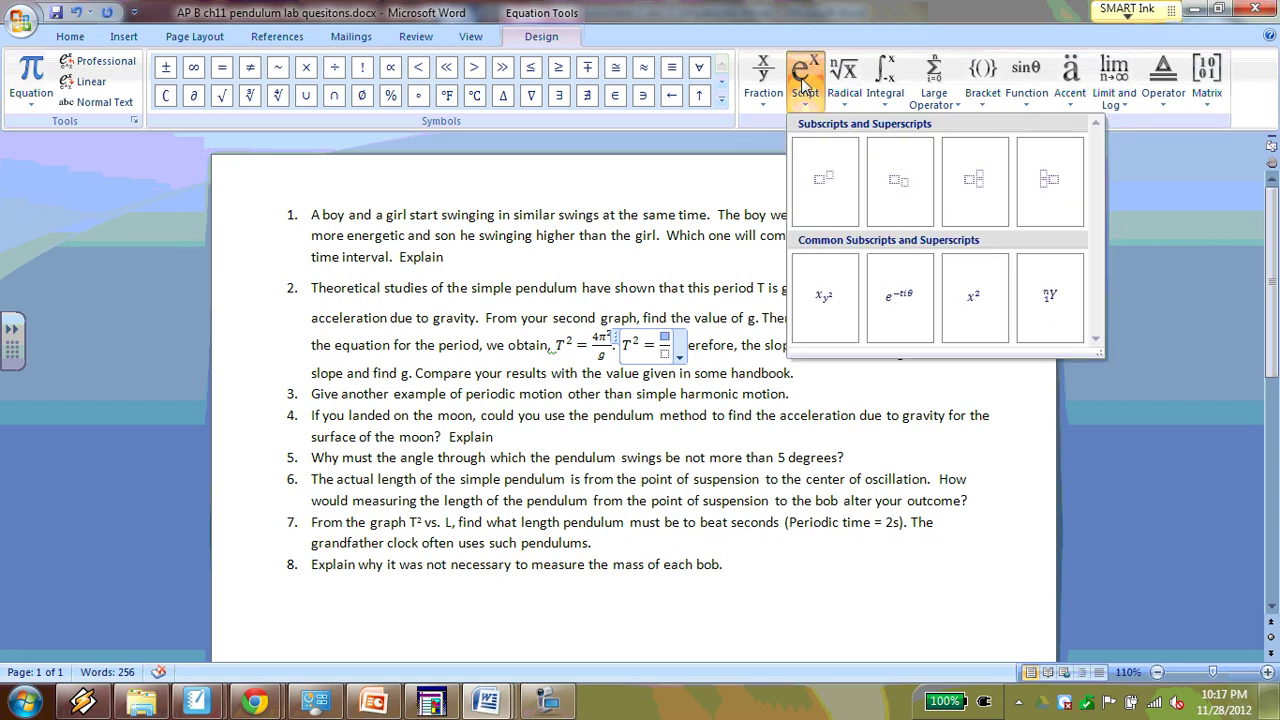
left_click(821, 181)
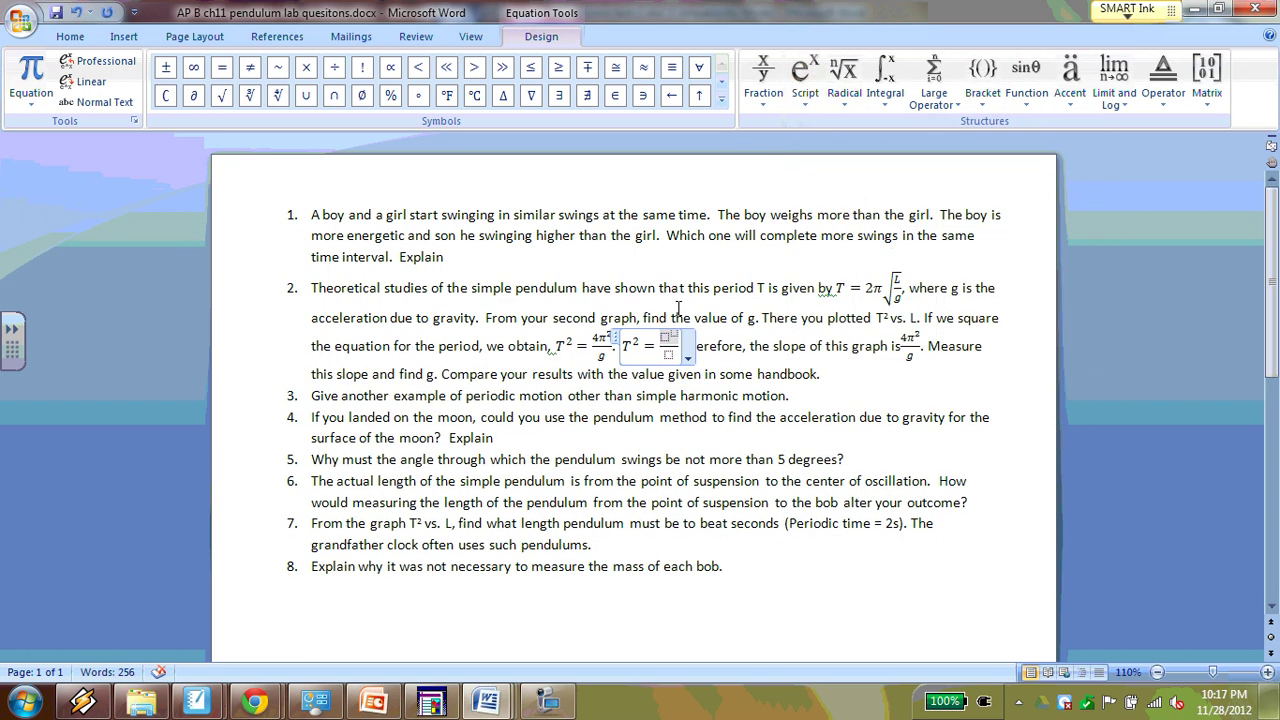
key("Left")
type("4")
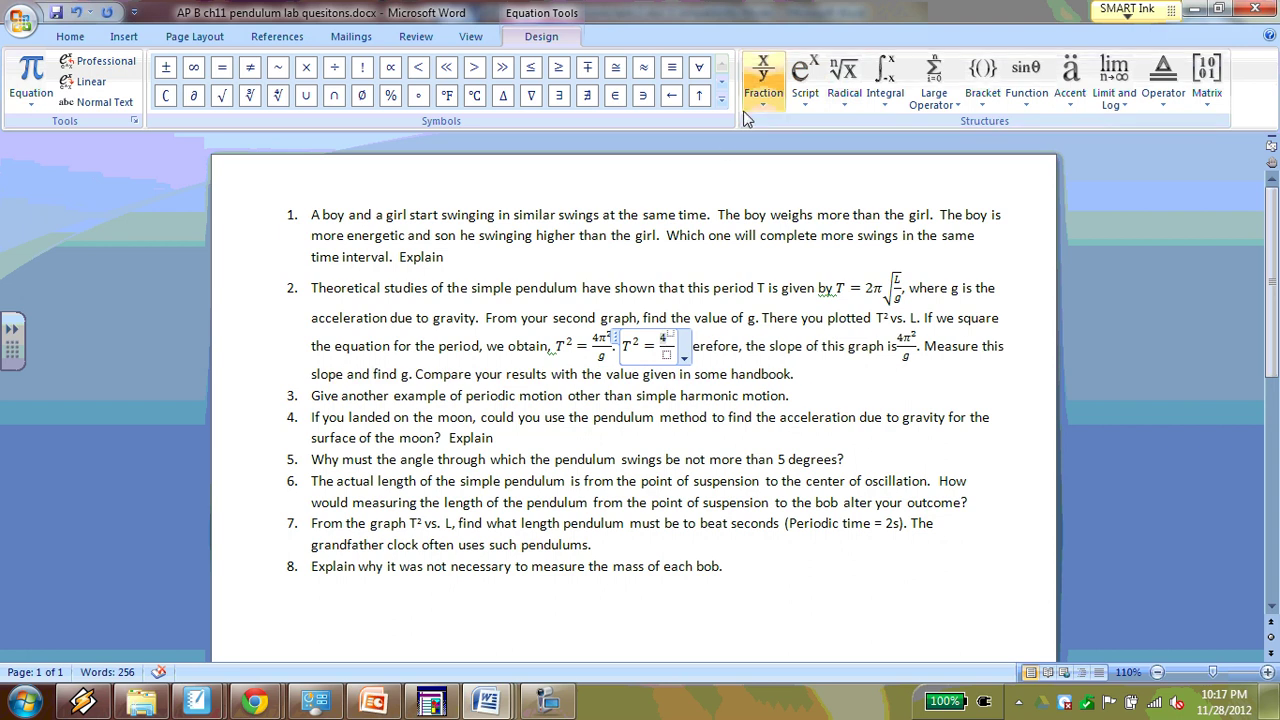
Complete the numerator as 4π² and enter g as the denominator, giving T² = 4π²/g.
left_click(719, 82)
left_click(719, 82)
left_click(587, 70)
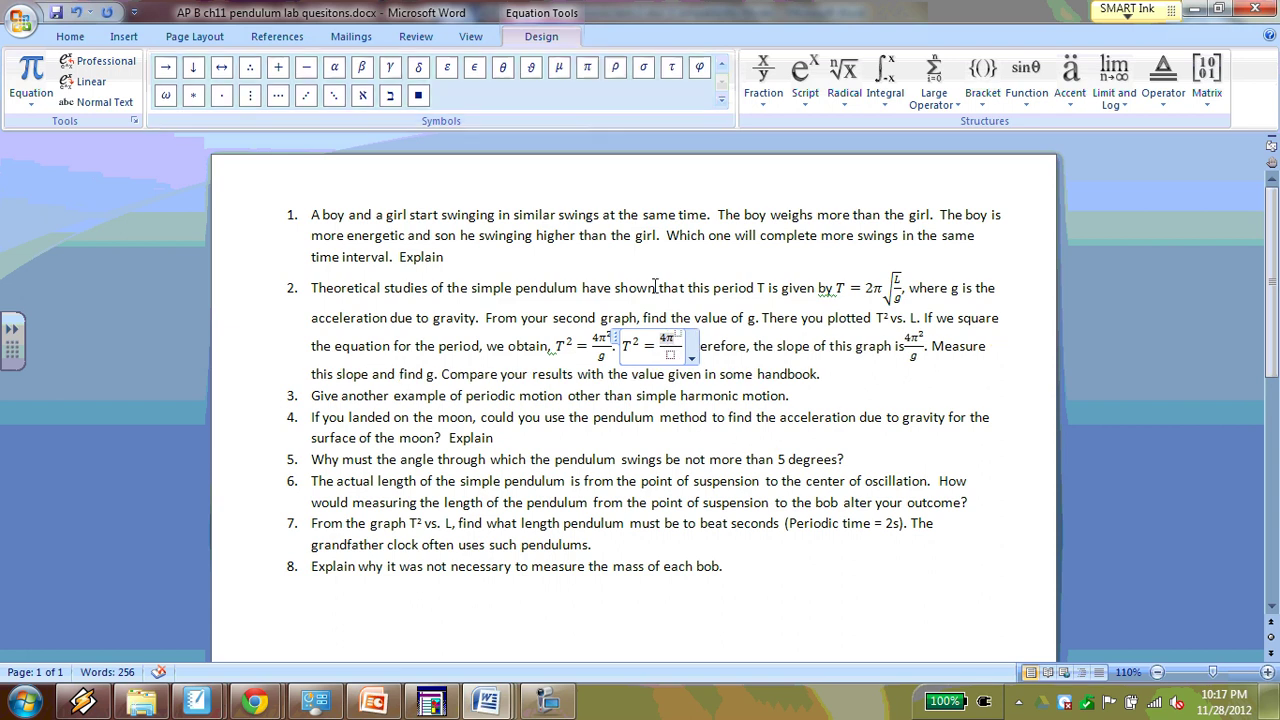
type("2")
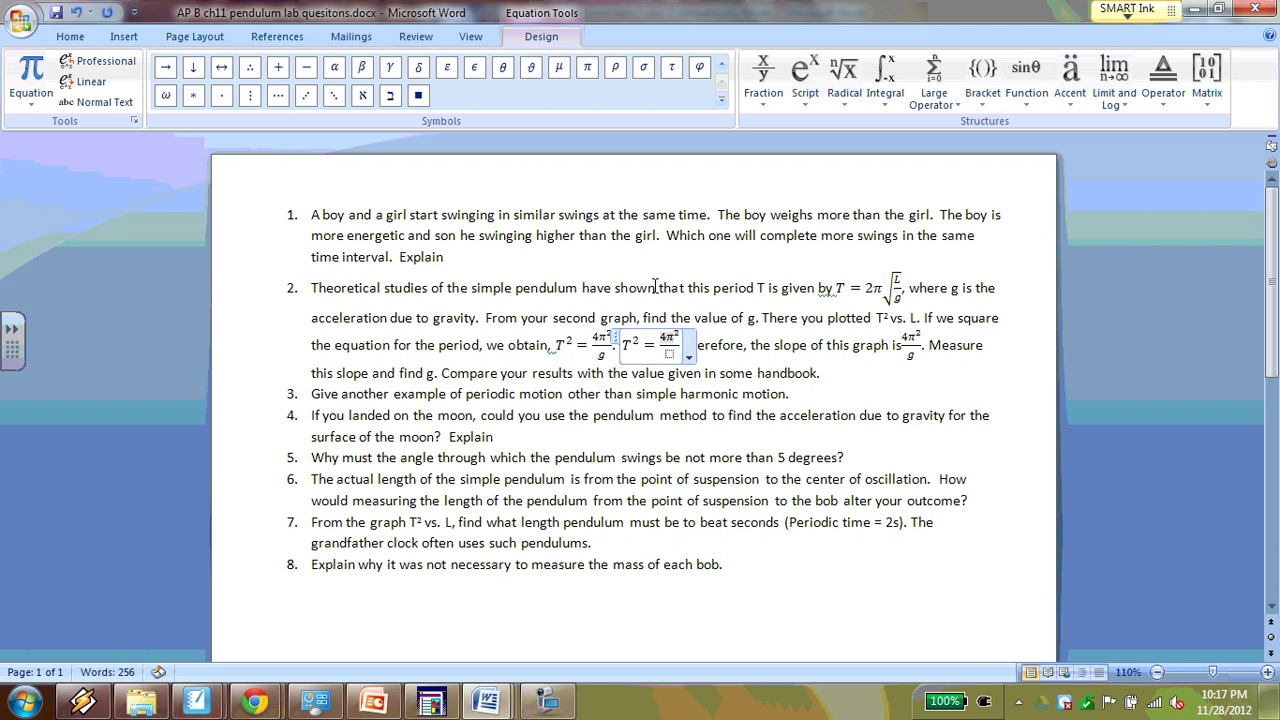
key("Down")
type("g")
key("Right")
type("j")
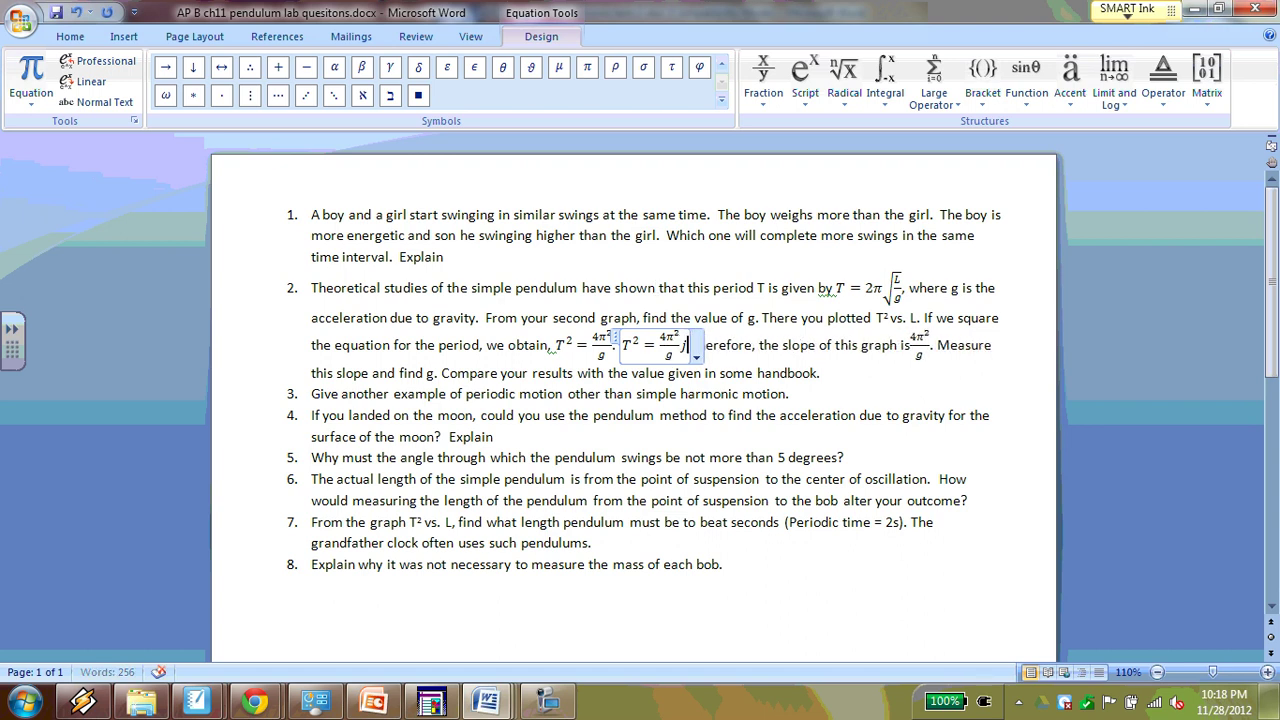
key("BackSpace")
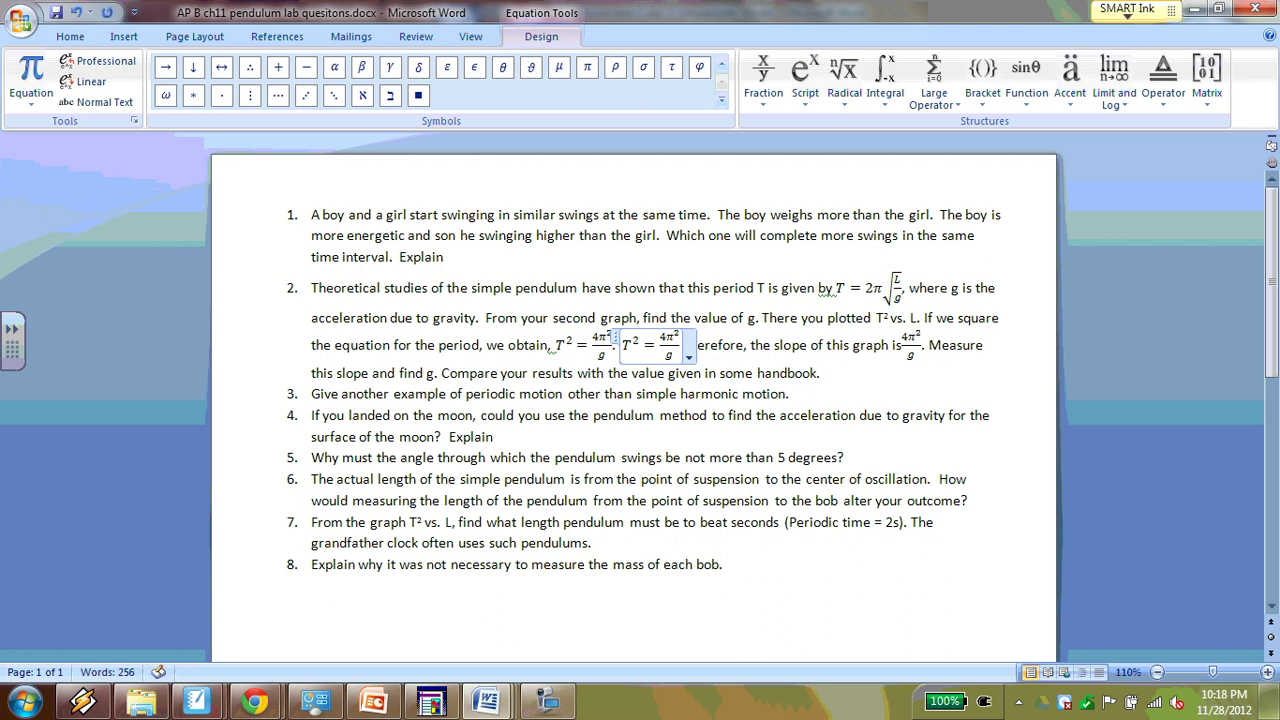
Leave the equation, then backspace away the newly built T² = 4π²/g copy in question 2.
left_click(748, 372)
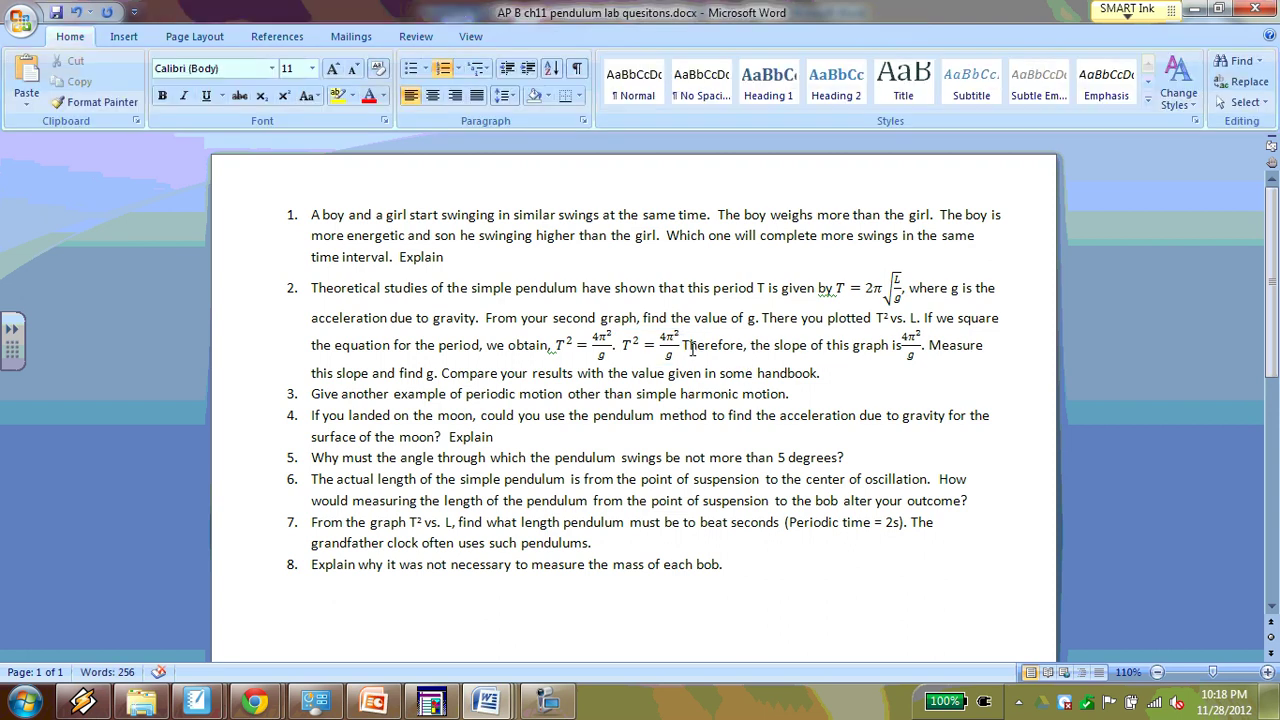
left_click(684, 343)
key("BackSpace")
key("BackSpace")
key("BackSpace")
key("BackSpace")
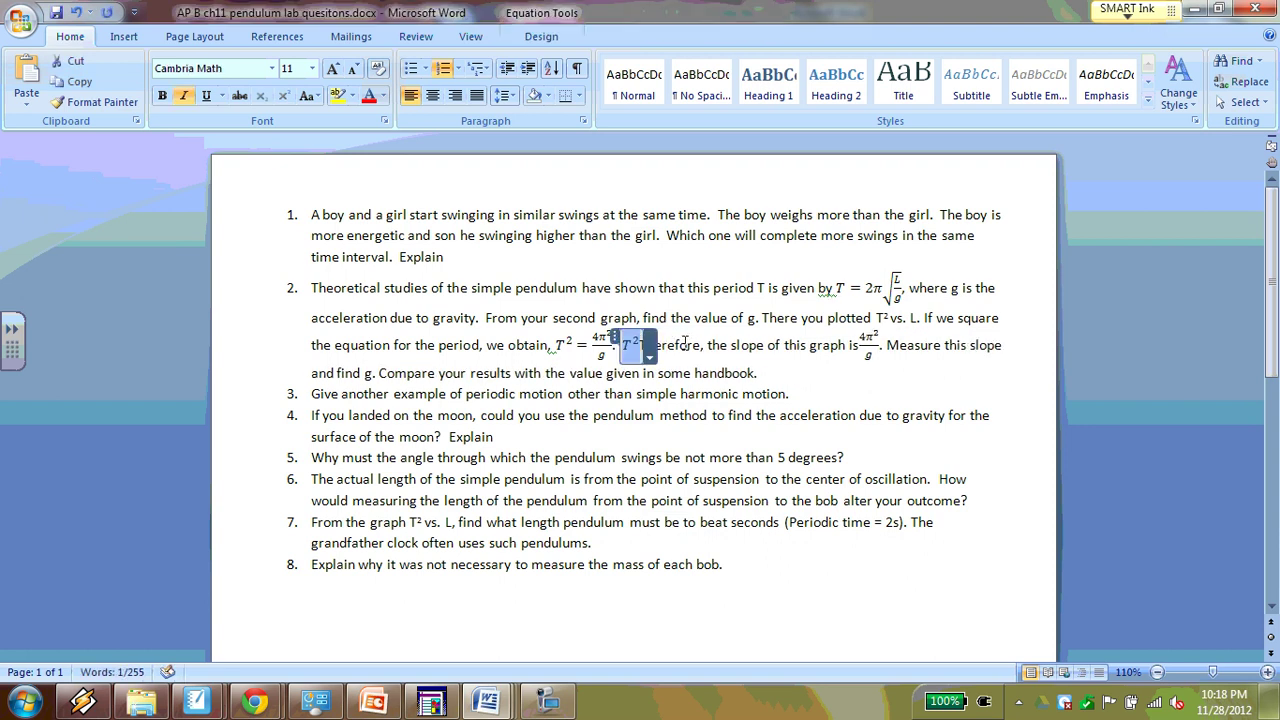
key("BackSpace")
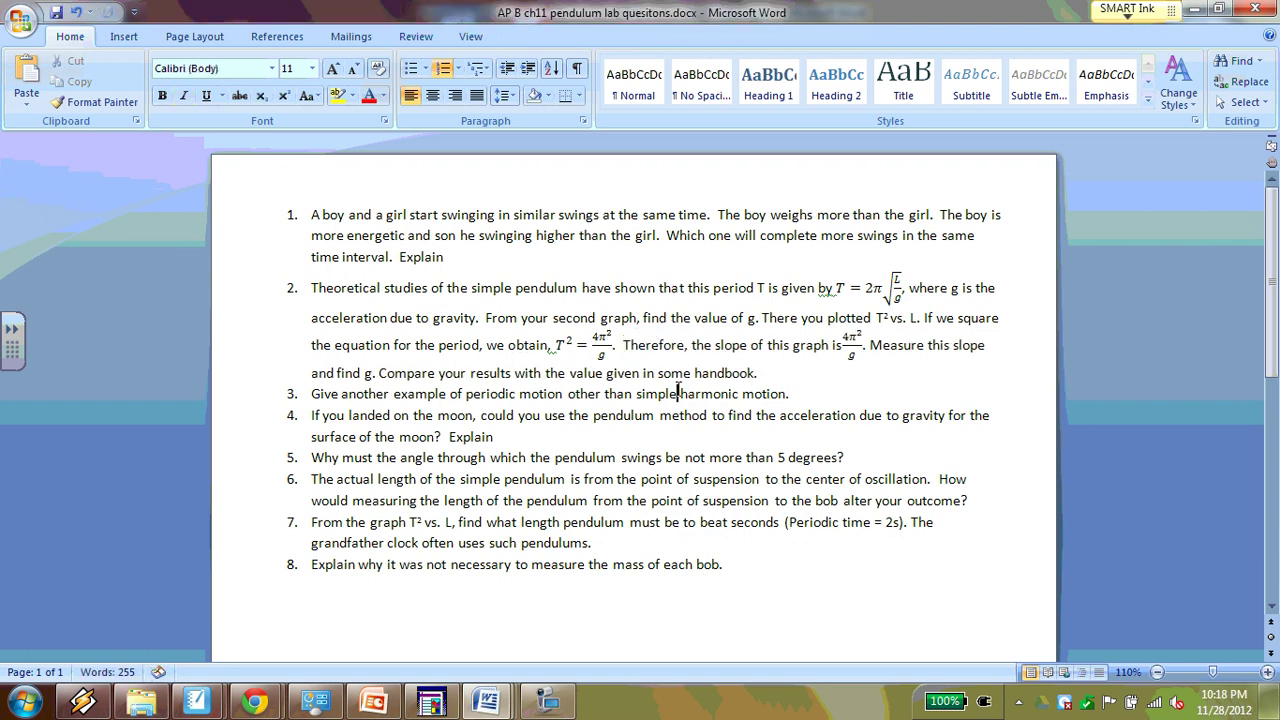